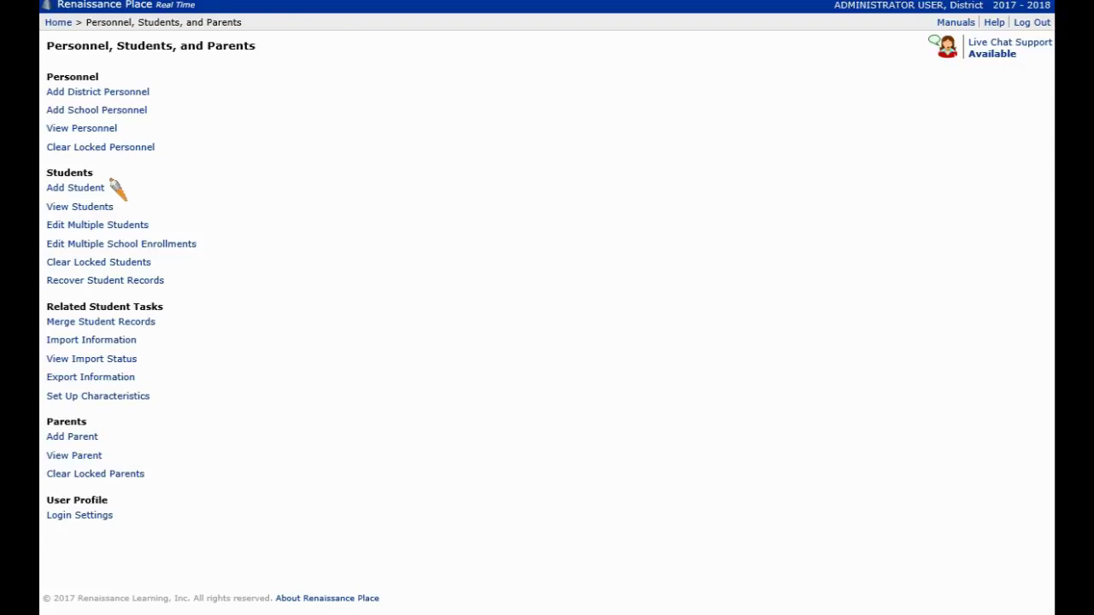
Step: Open the Add Student form from the Students section
left_click_drag(111, 177, 51, 176)
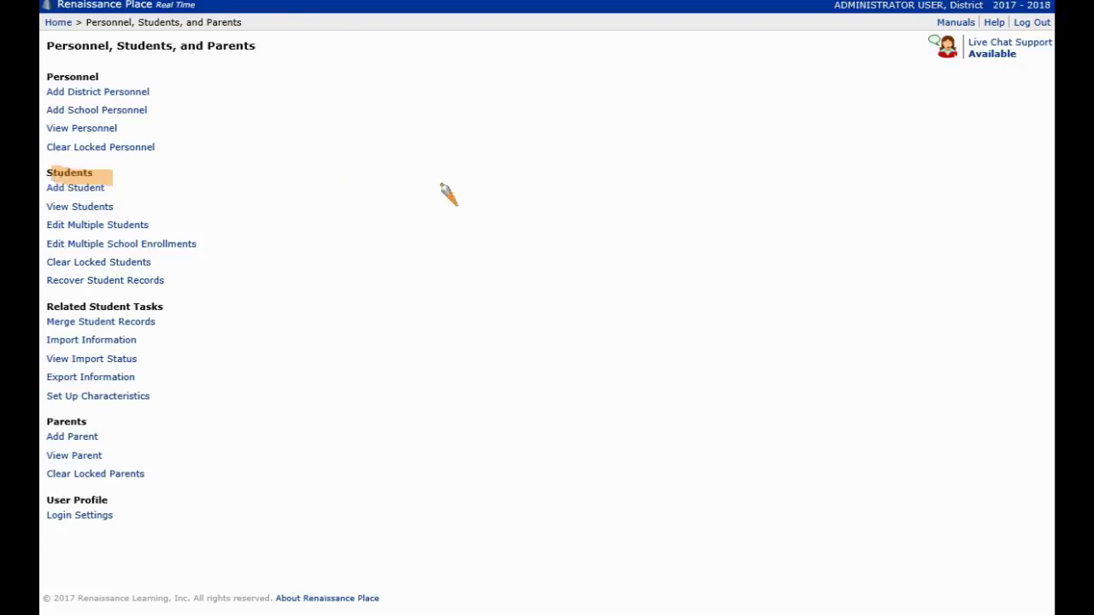
key("Escape")
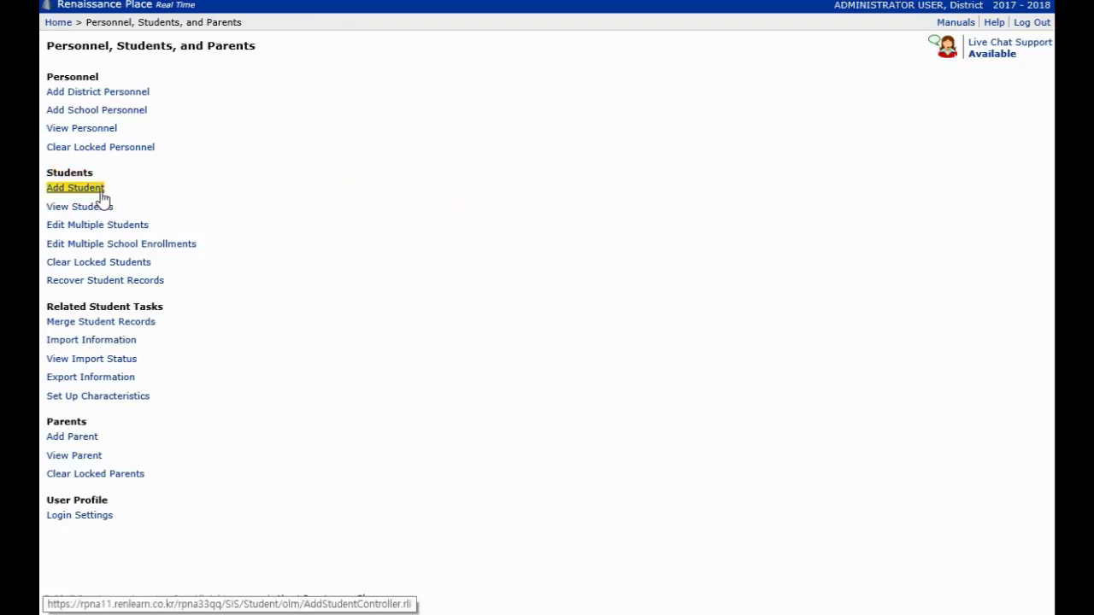
left_click(101, 195)
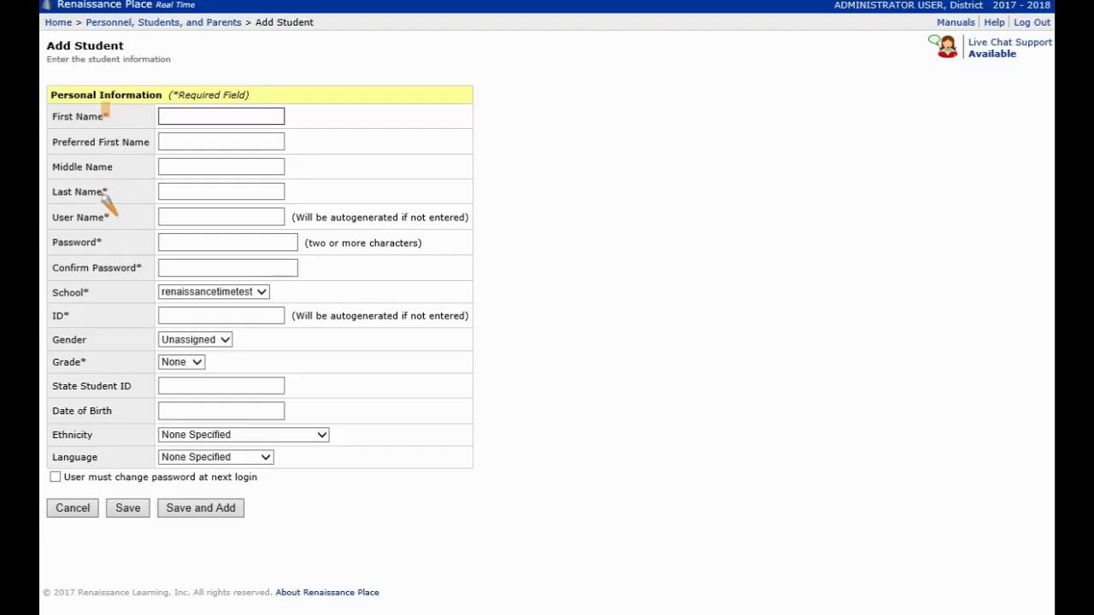
left_click_drag(100, 191, 109, 218)
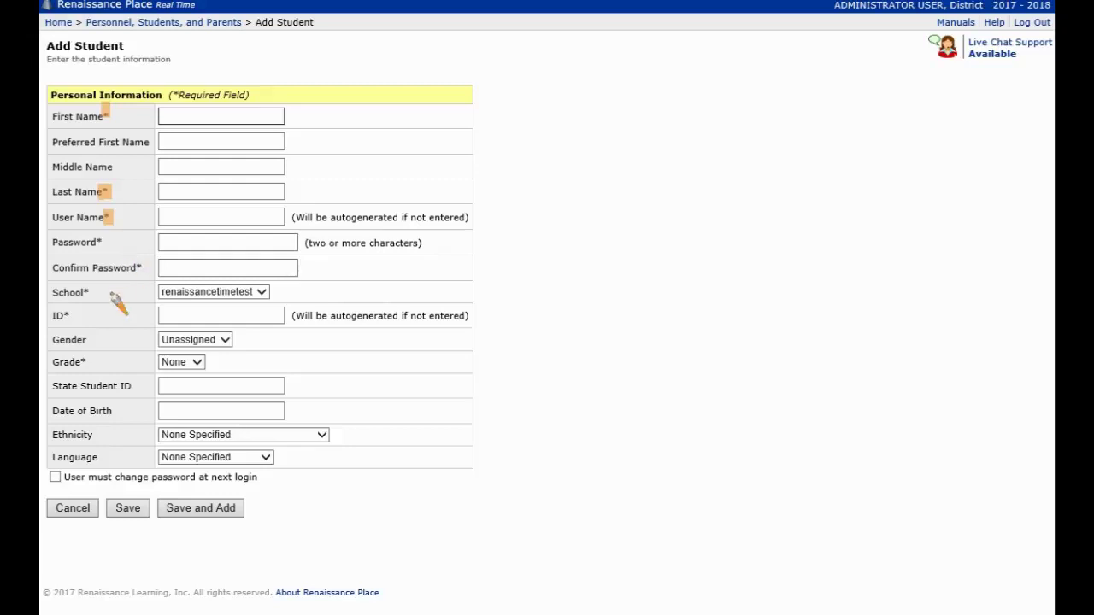
left_click_drag(49, 217, 99, 218)
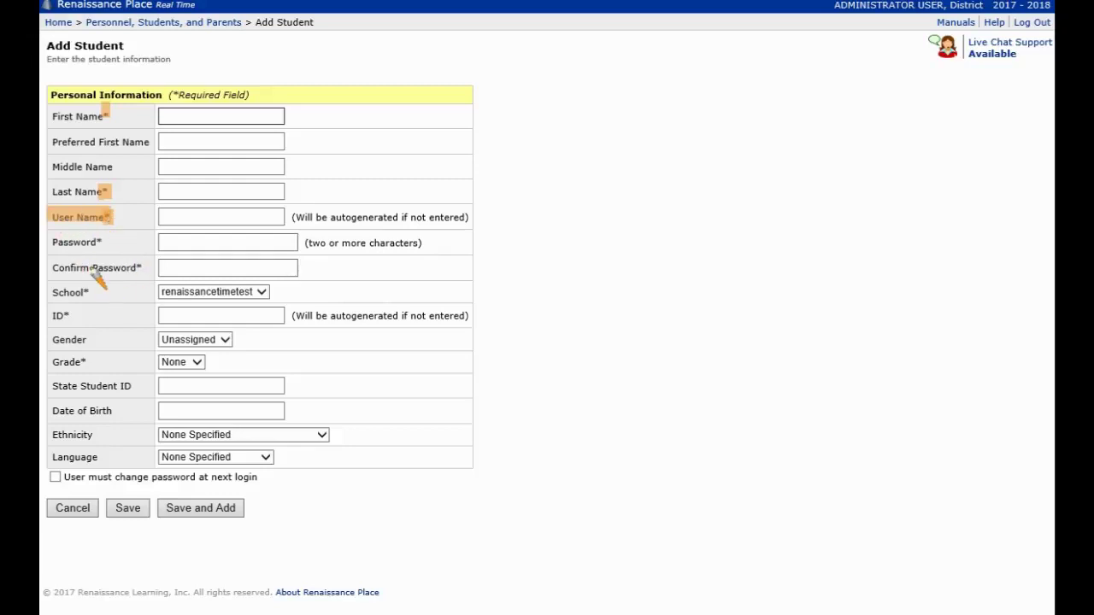
left_click_drag(80, 316, 57, 315)
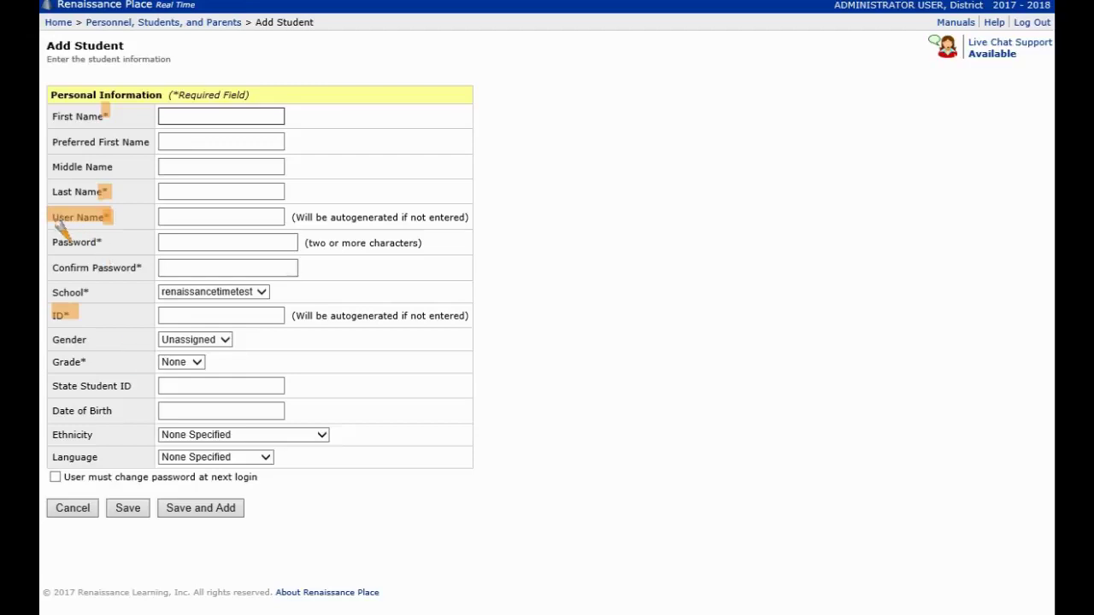
left_click_drag(55, 217, 104, 220)
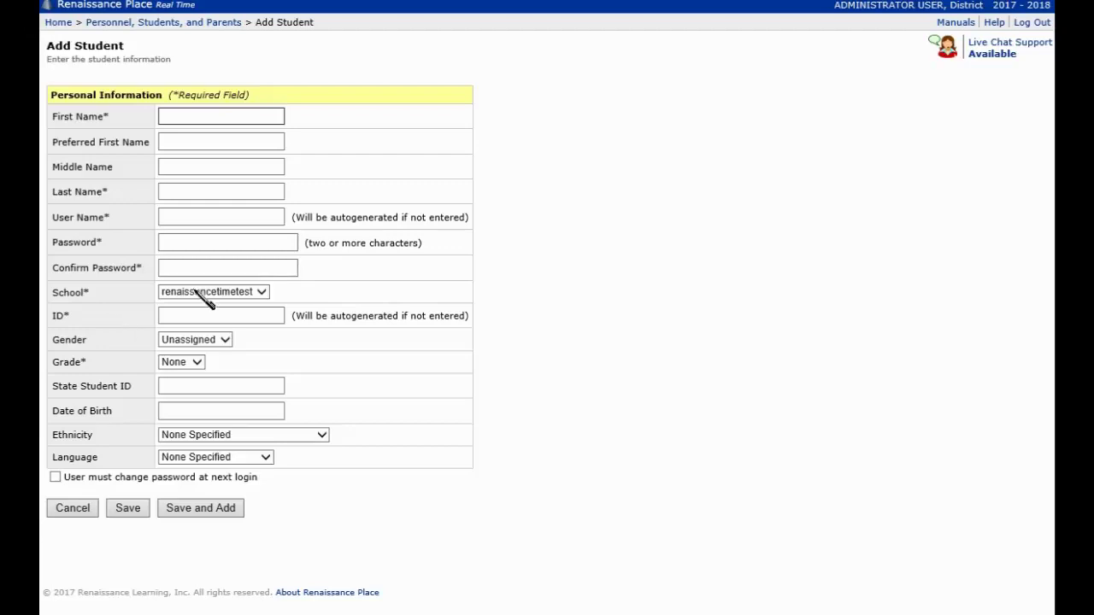
Step: Enter student time4 test, with user name and ID time4 and a confirmed password
left_click(206, 117)
type("time4")
left_click(178, 188)
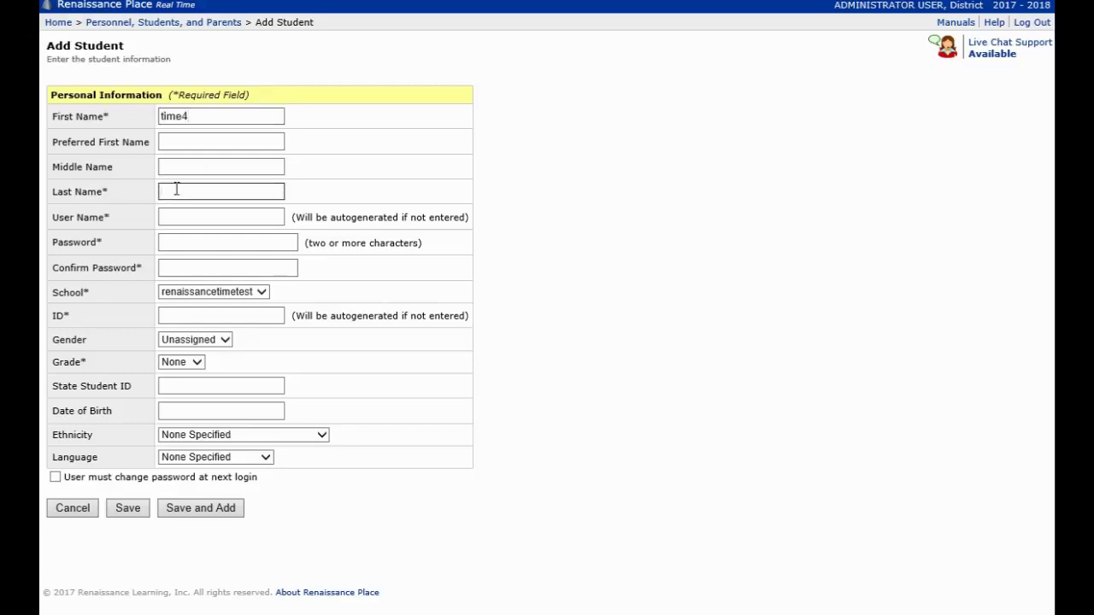
type("test")
left_click(178, 210)
type("t")
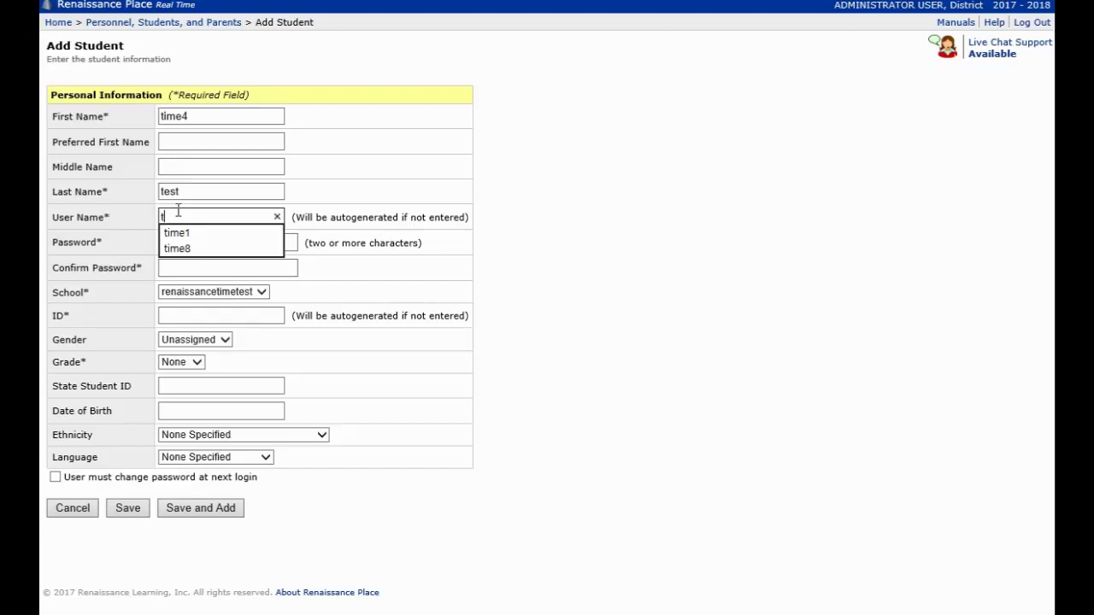
type("ime4")
left_click(188, 242)
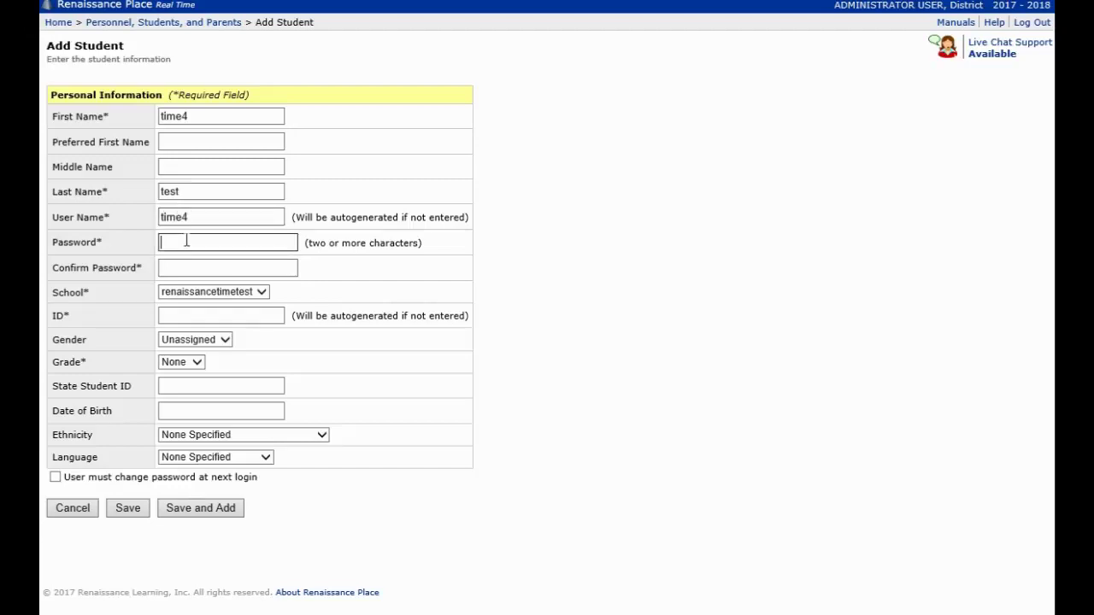
type("1234")
left_click(185, 266)
type("1234")
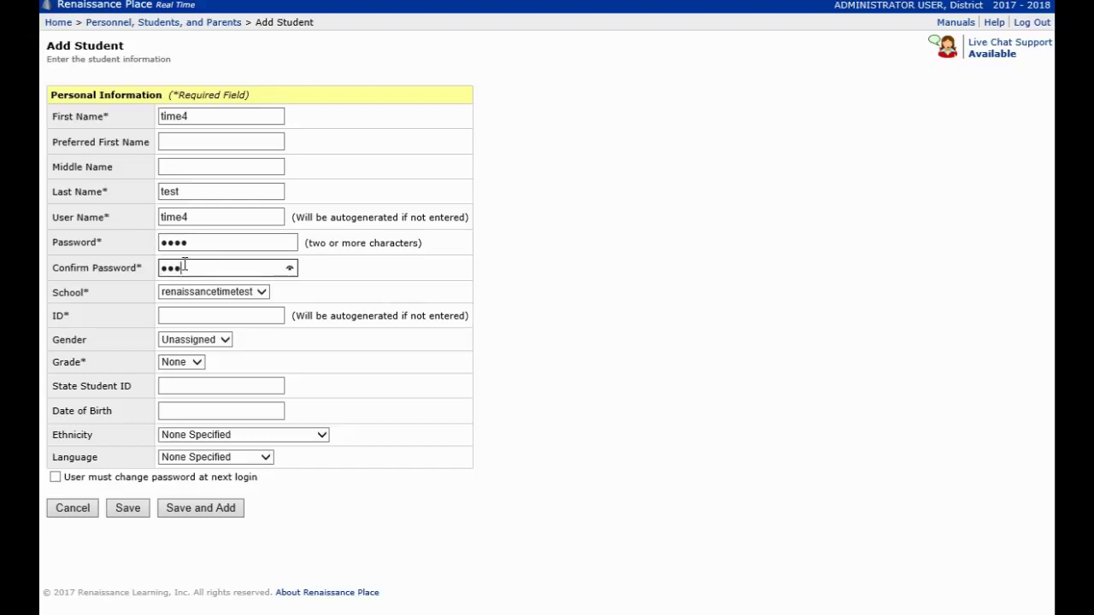
left_click(217, 315)
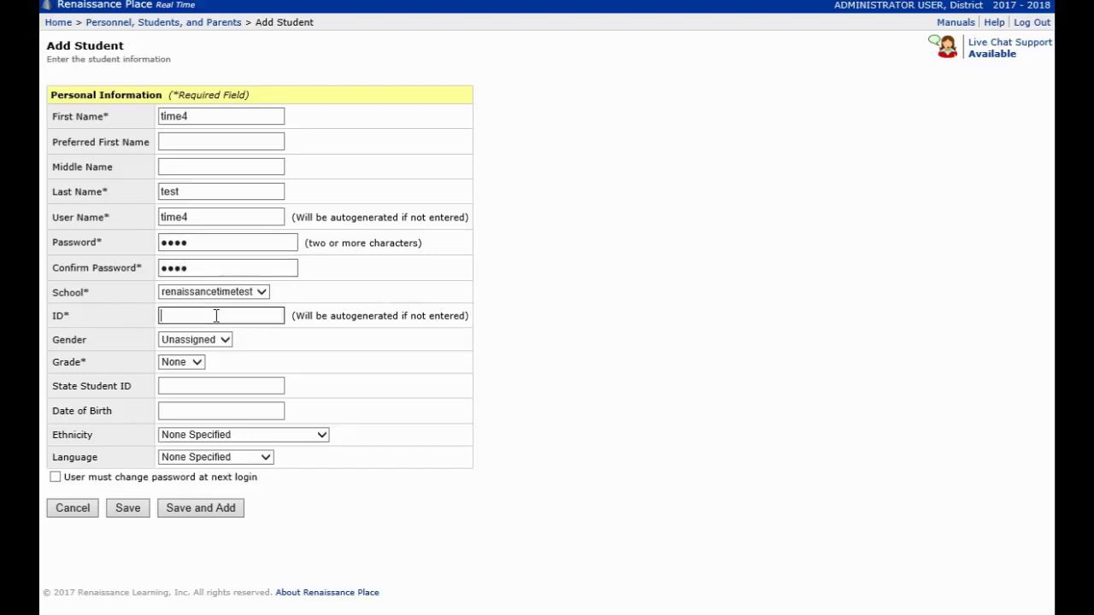
type("time4")
Step: Leave gender Unassigned, set grade 1, and save the student record
left_click(220, 342)
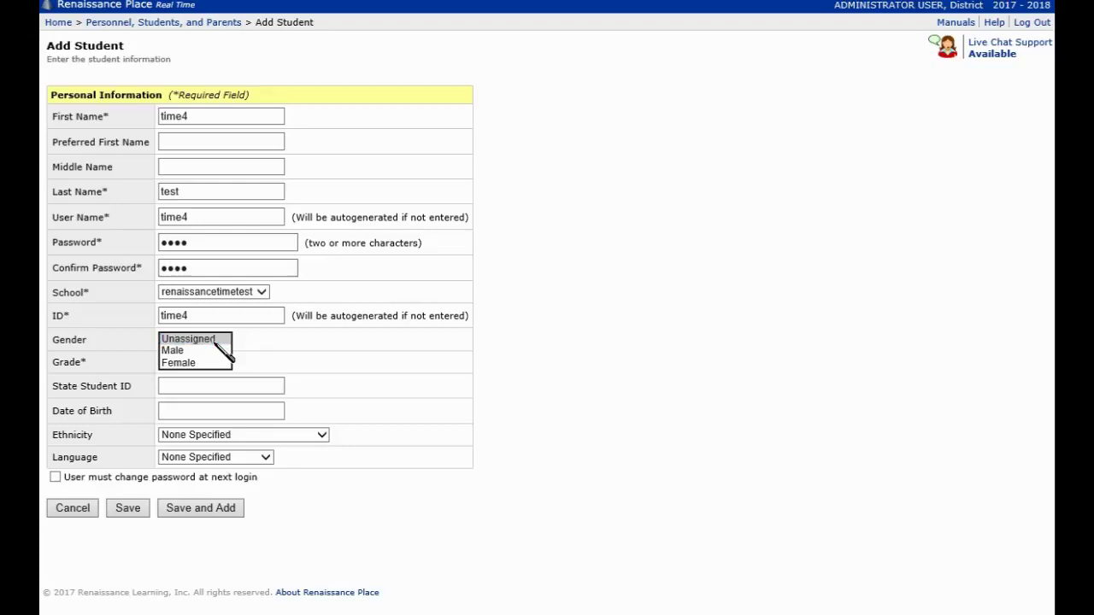
left_click(216, 341)
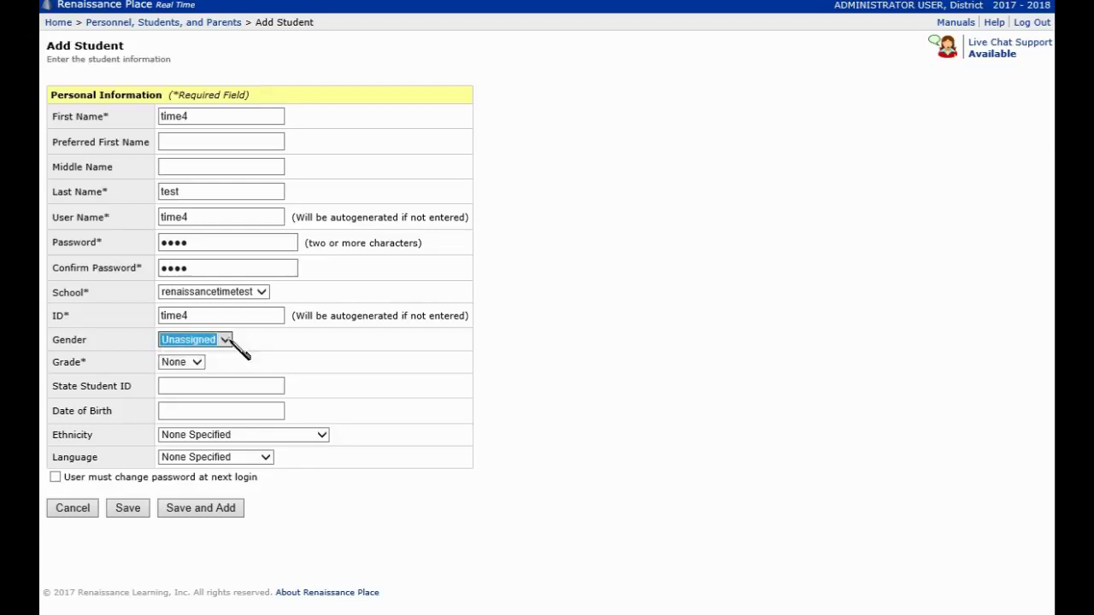
left_click(199, 362)
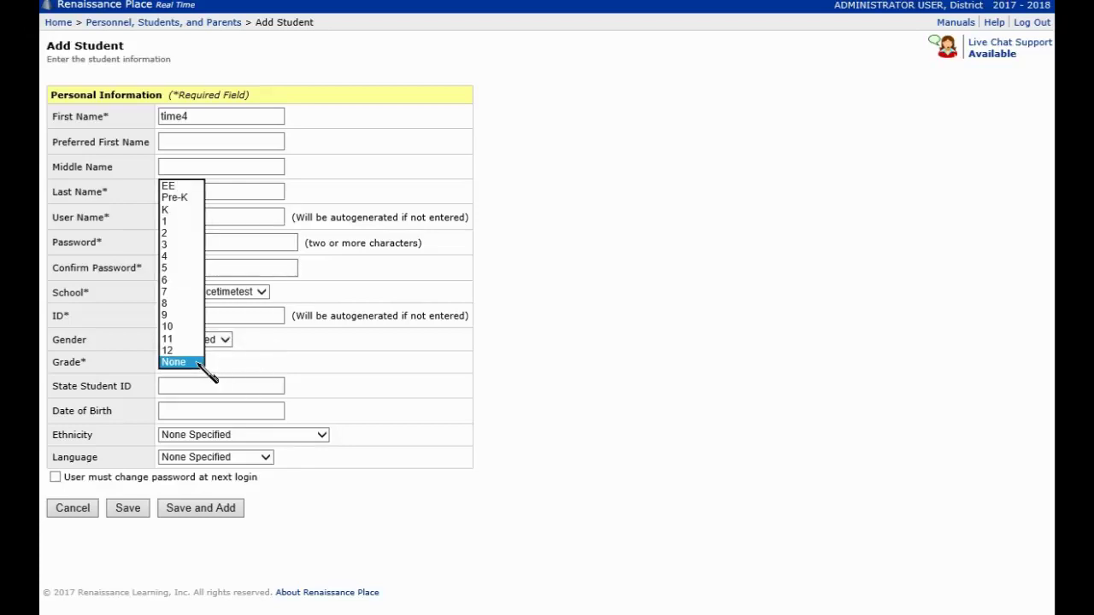
left_click(190, 227)
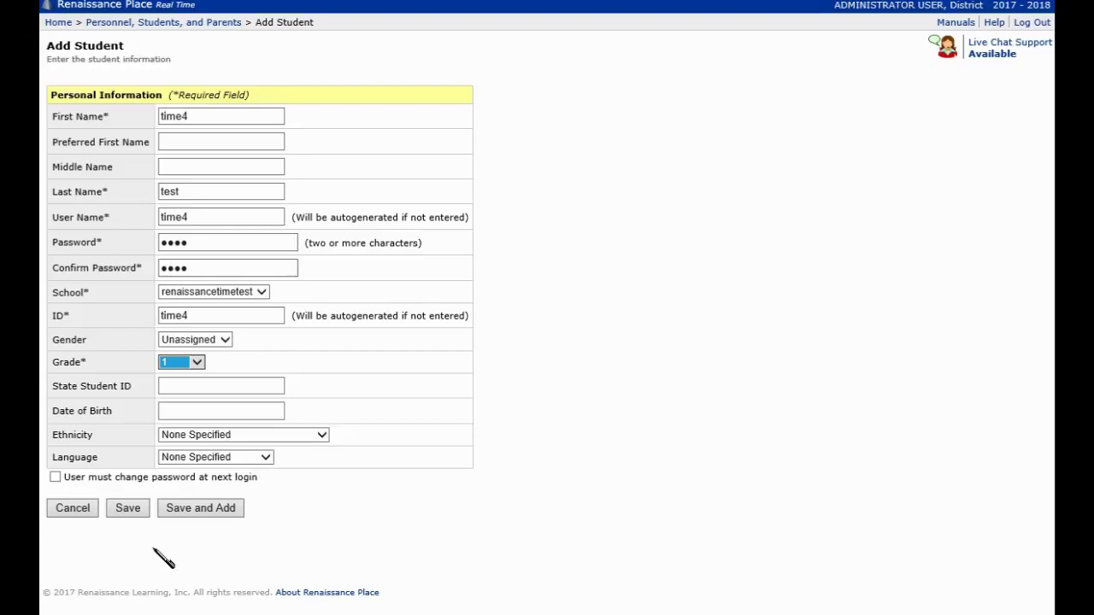
left_click(137, 512)
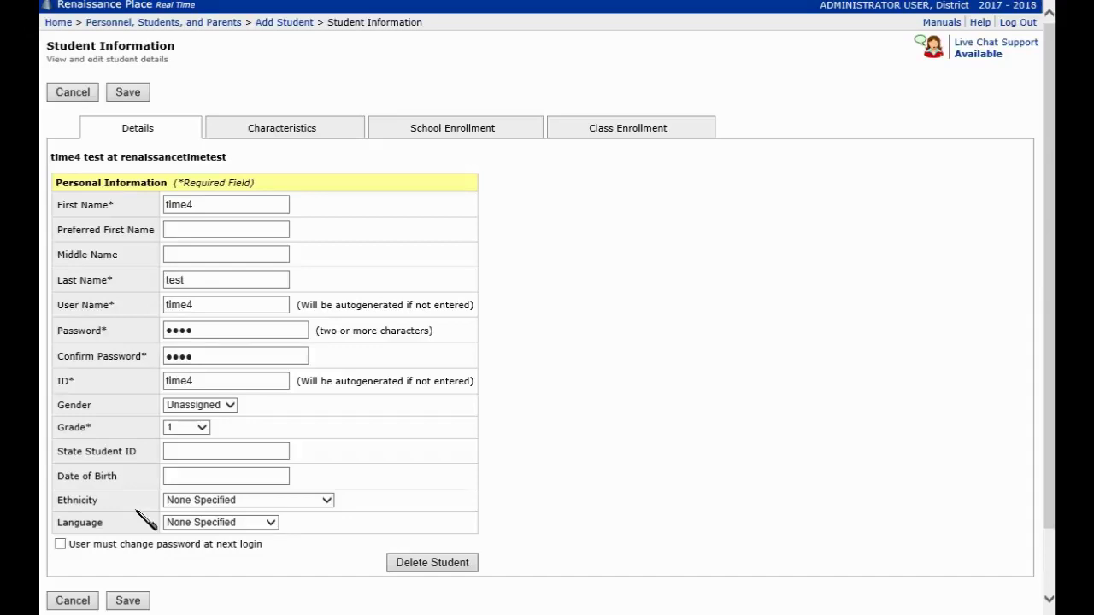
Step: Save the Student Information page with the lower Save button, bringing up View Students
scroll(754, 374, "down", 2)
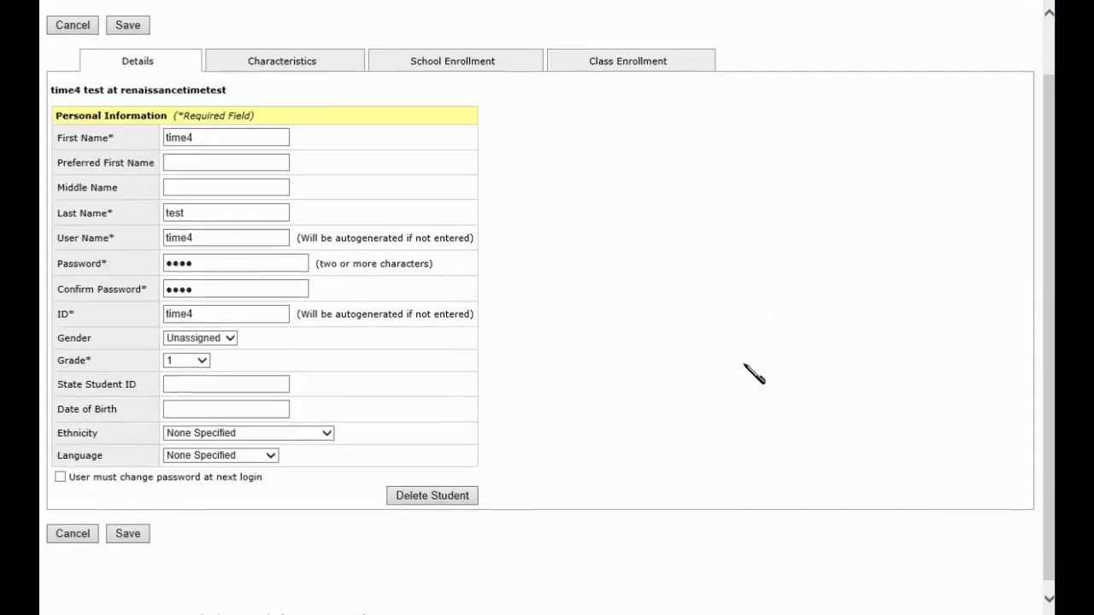
scroll(754, 374, "up", 2)
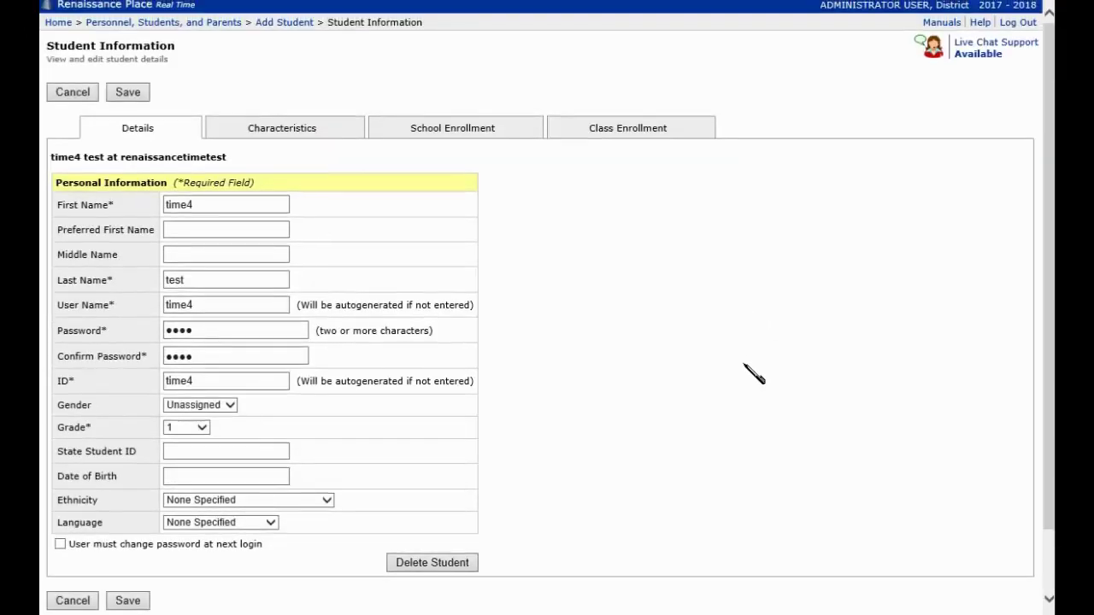
scroll(754, 374, "down", 2)
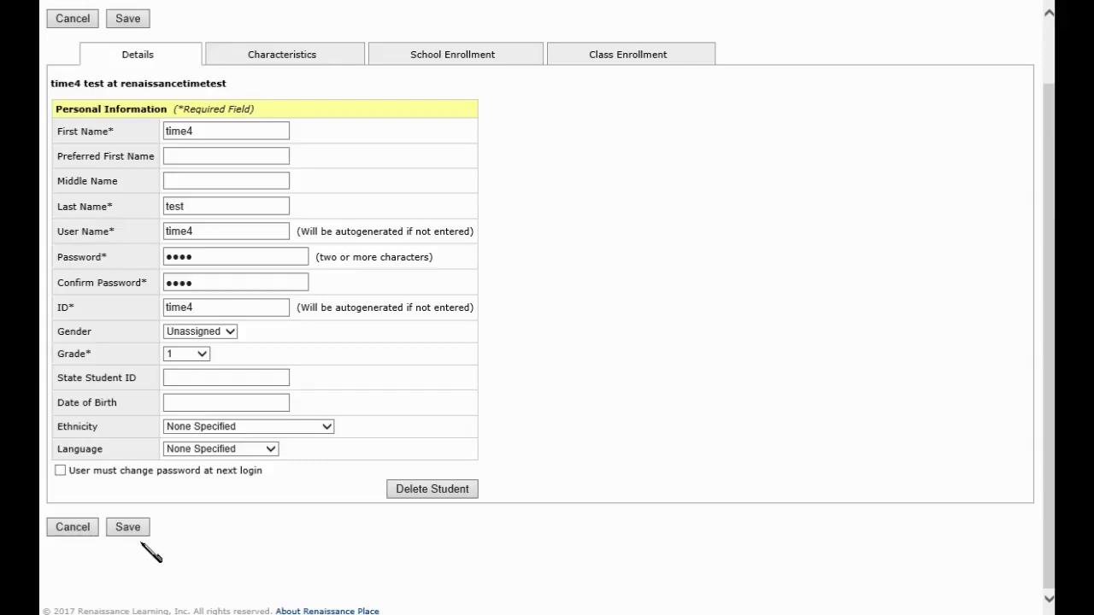
left_click(141, 530)
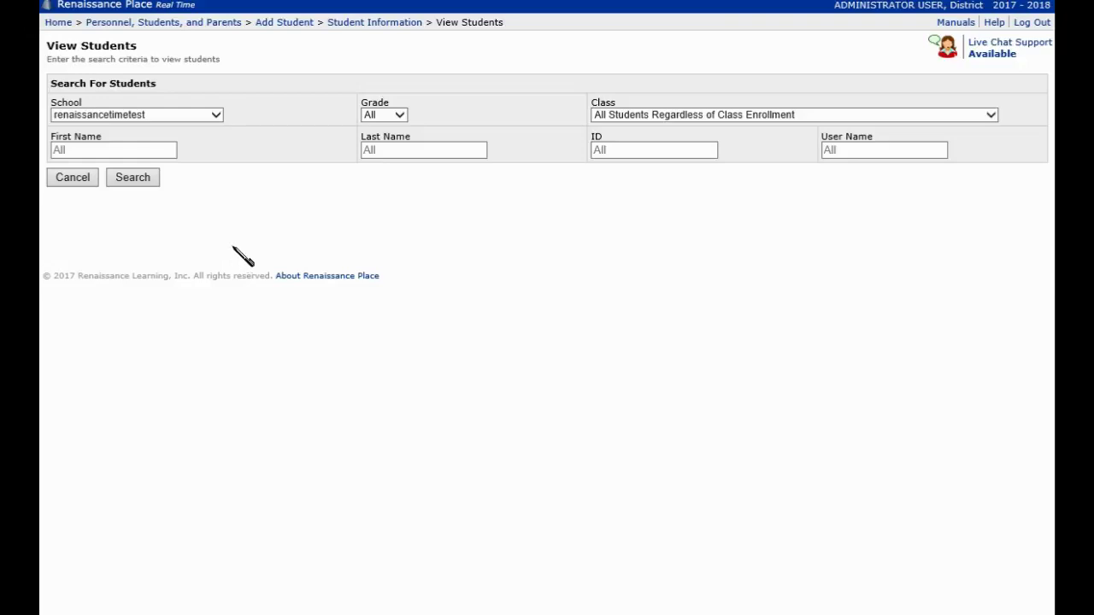
Step: Go from the Home dashboard through Users to the View Students search page
left_click(59, 23)
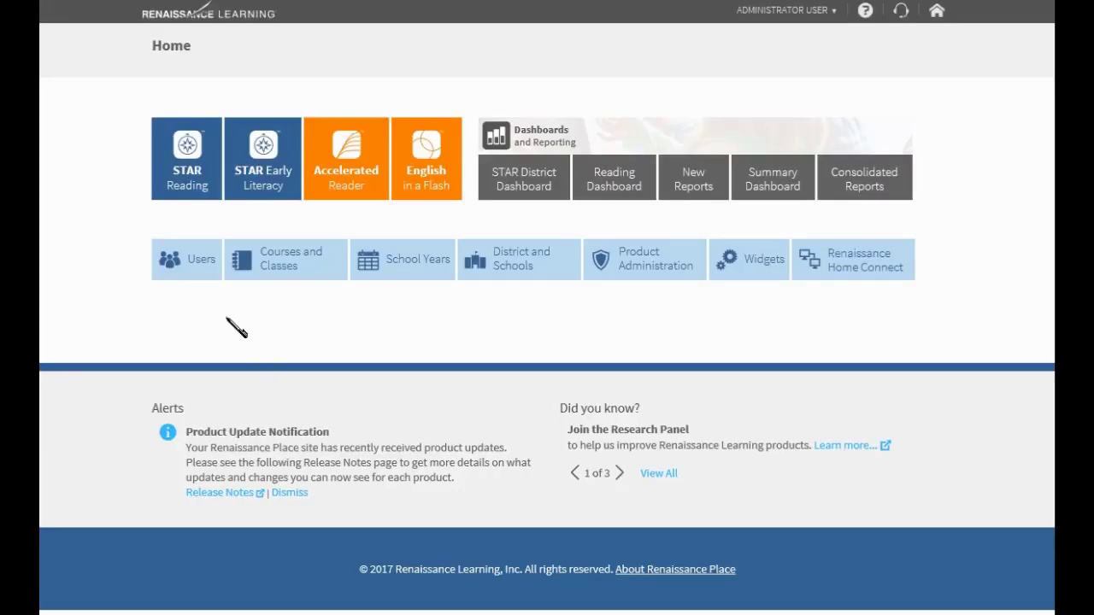
left_click(193, 282)
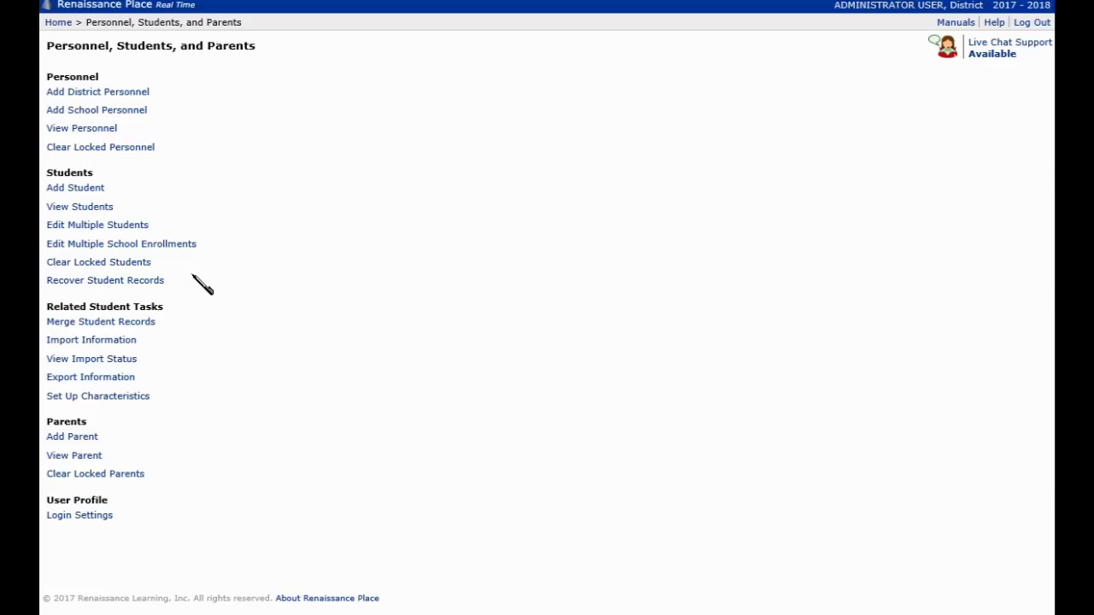
left_click(101, 213)
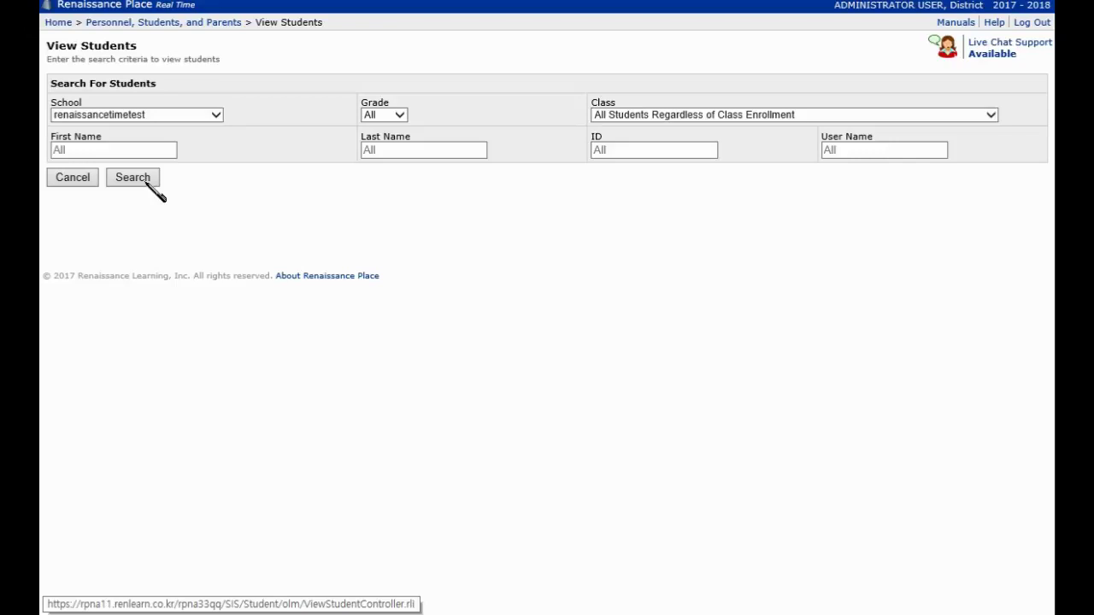
Step: Search students by first name time4 and check the single result has no class
left_click(134, 151)
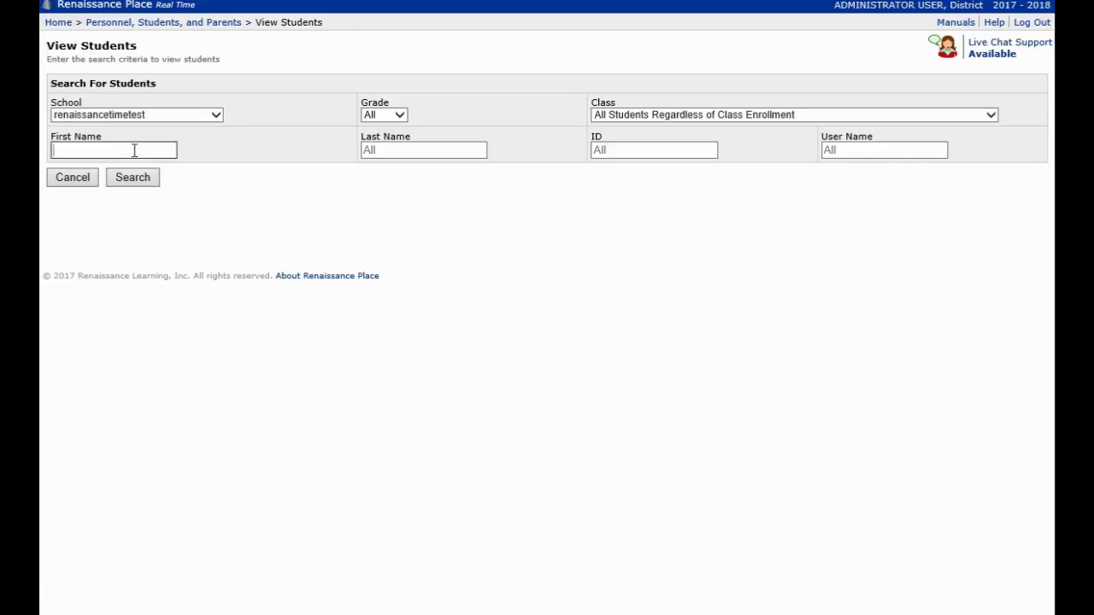
type("time4")
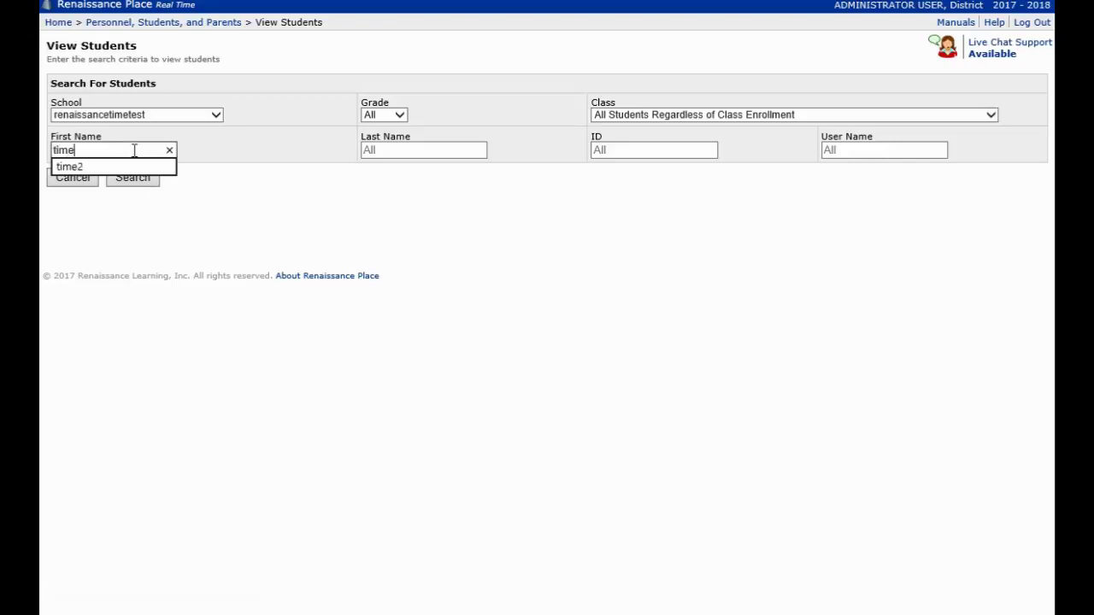
left_click(134, 181)
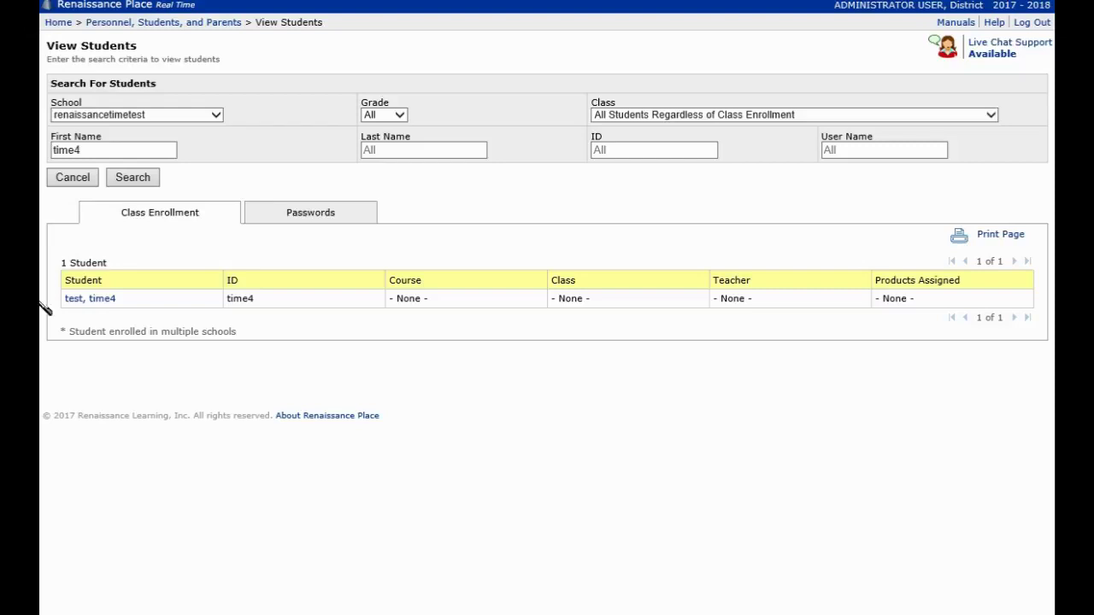
mouse_move(69, 316)
left_mouse_down()
mouse_move(649, 330)
mouse_move(967, 306)
left_mouse_up()
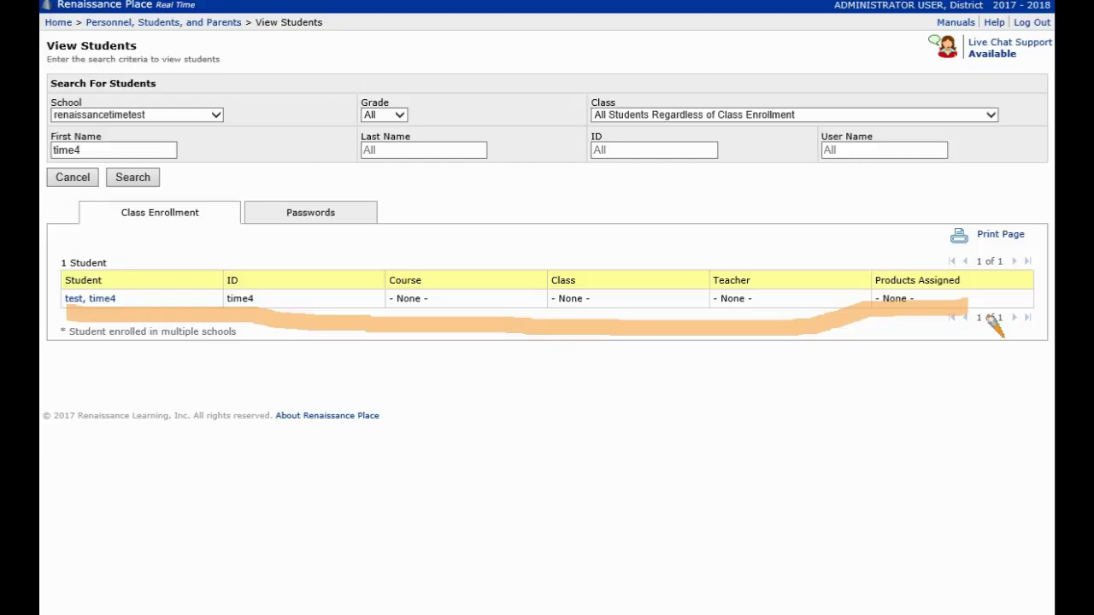
key("Escape")
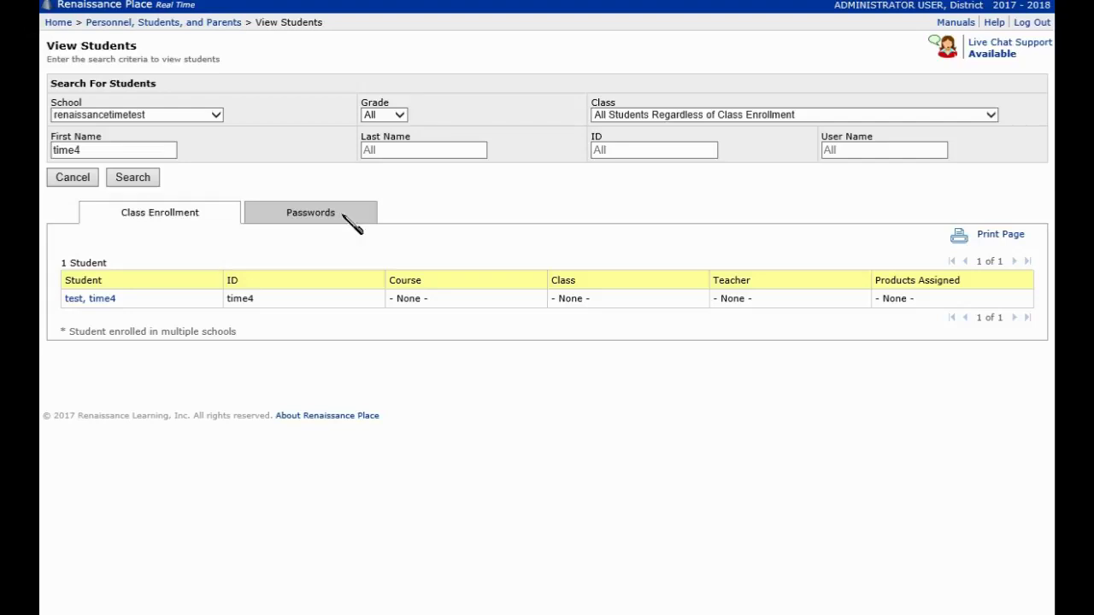
Step: Verify time4's grade 1, user name and password in the Passwords tab
left_click(342, 218)
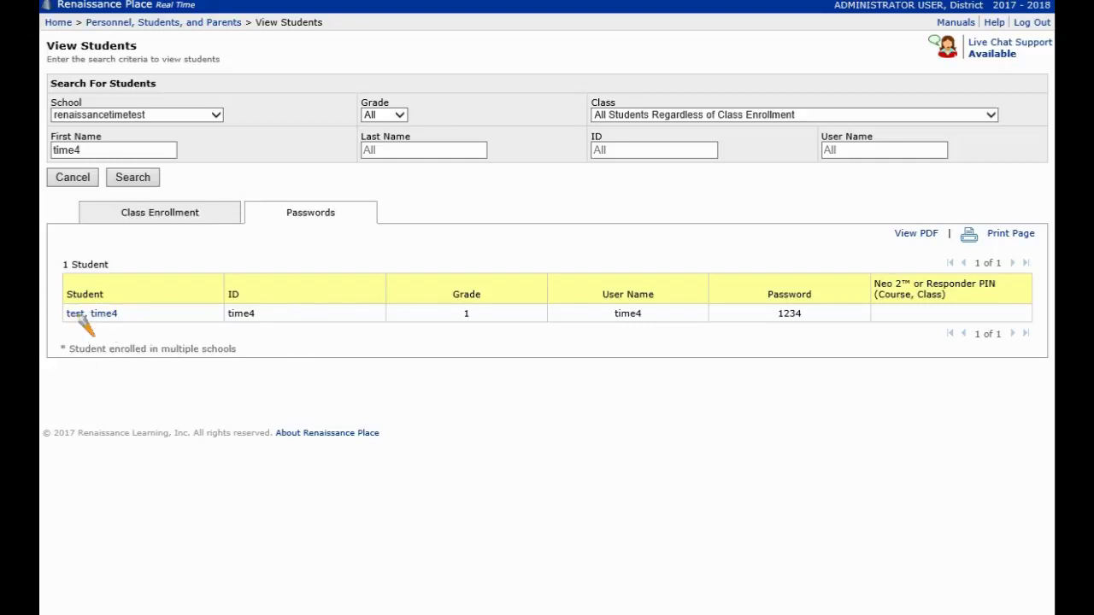
left_click_drag(66, 328, 133, 328)
left_click_drag(220, 327, 259, 329)
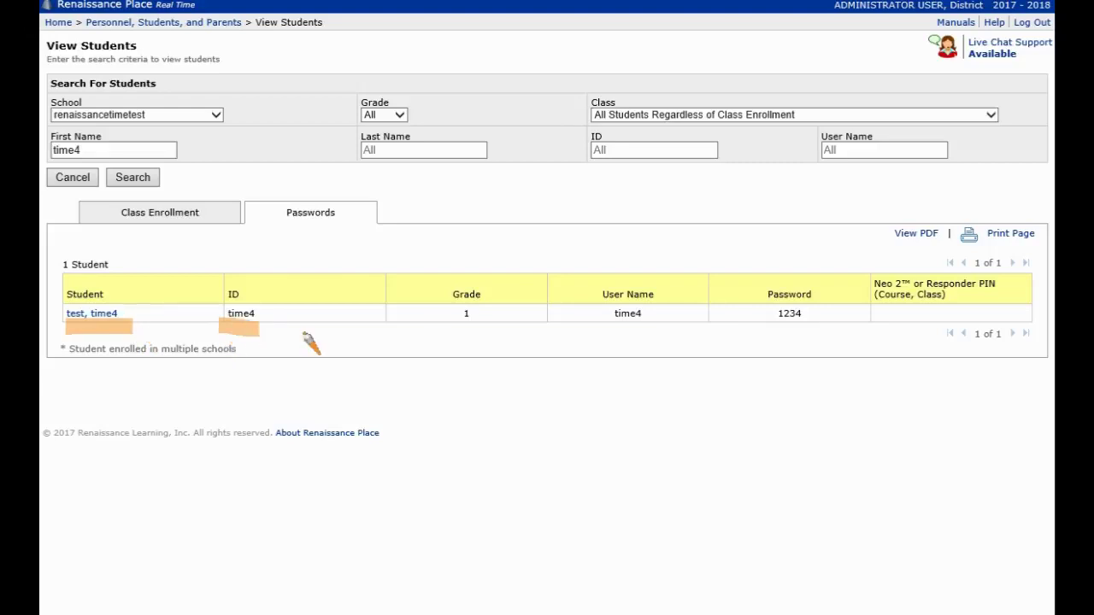
left_click_drag(452, 325, 492, 325)
left_click_drag(610, 326, 686, 328)
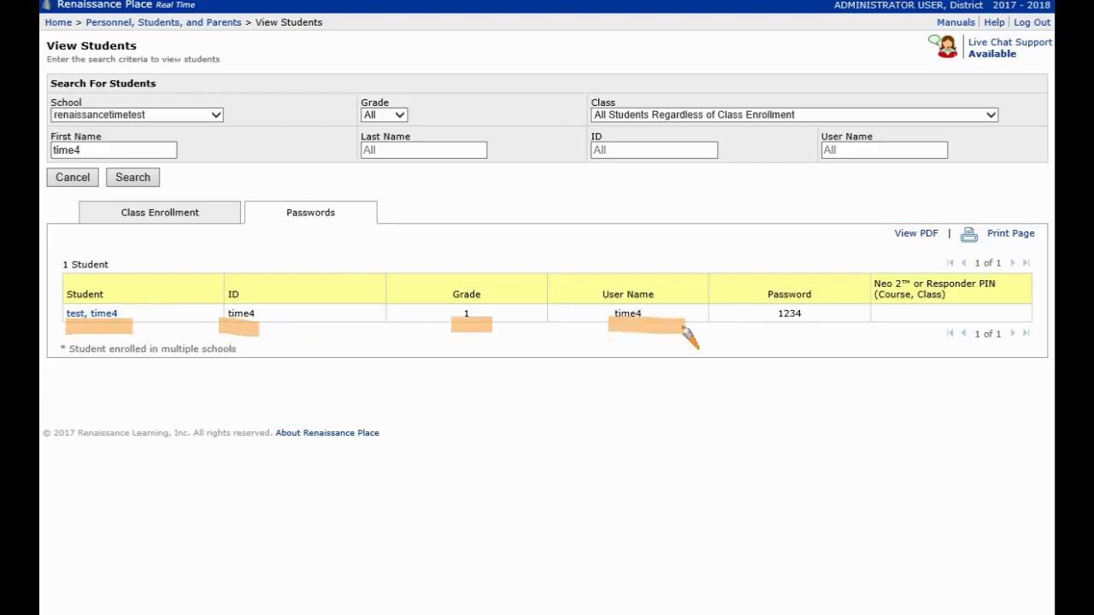
left_click_drag(760, 328, 827, 322)
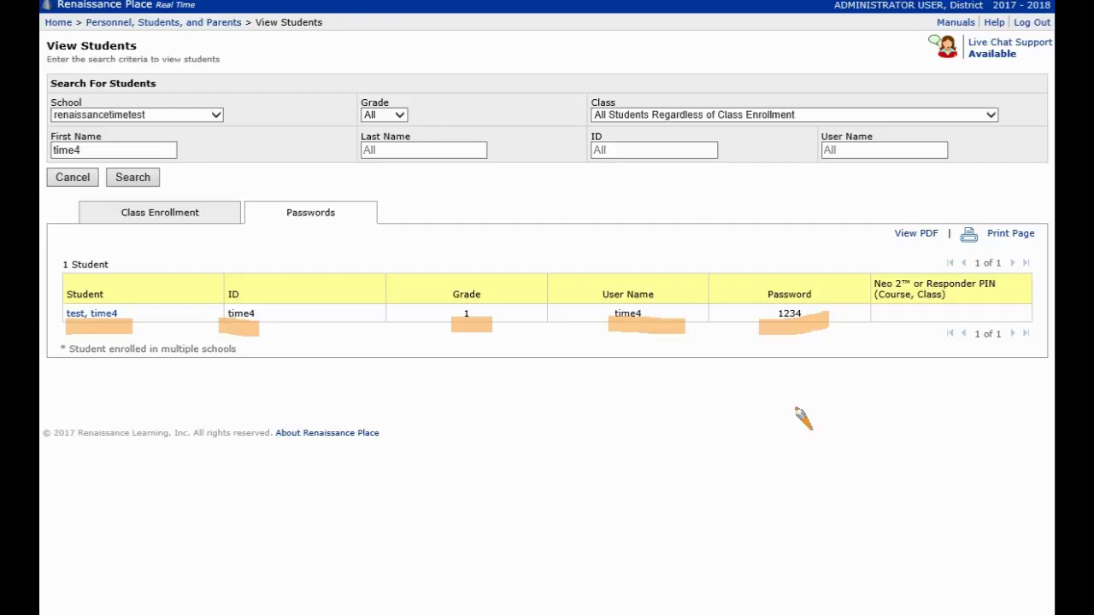
key("Escape")
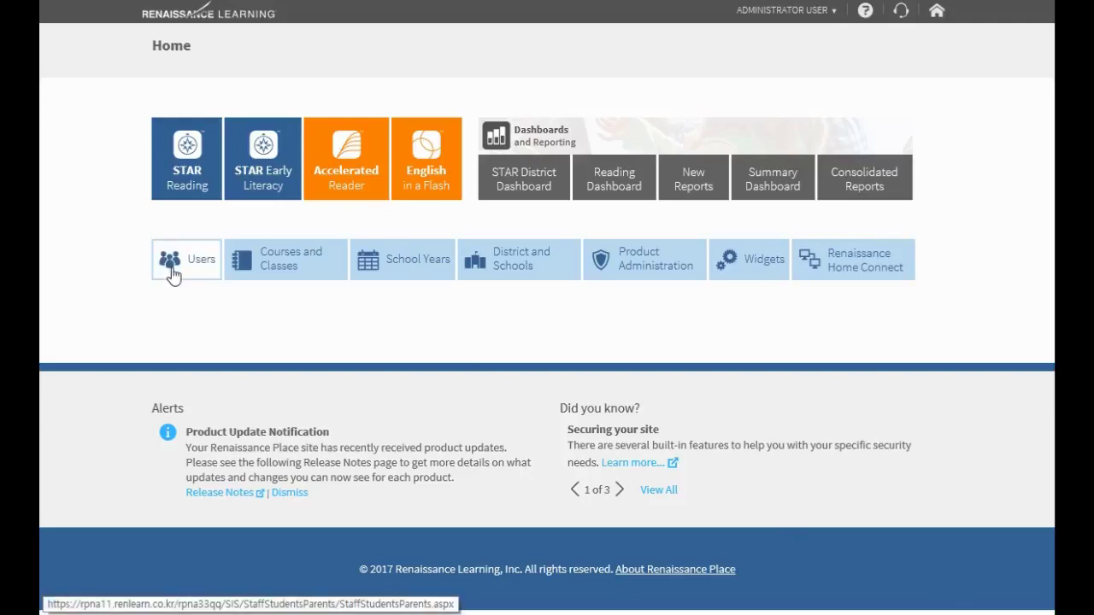
Step: From the Home dashboard, open the Users tile to list personnel, student and parent tasks
left_click(171, 272)
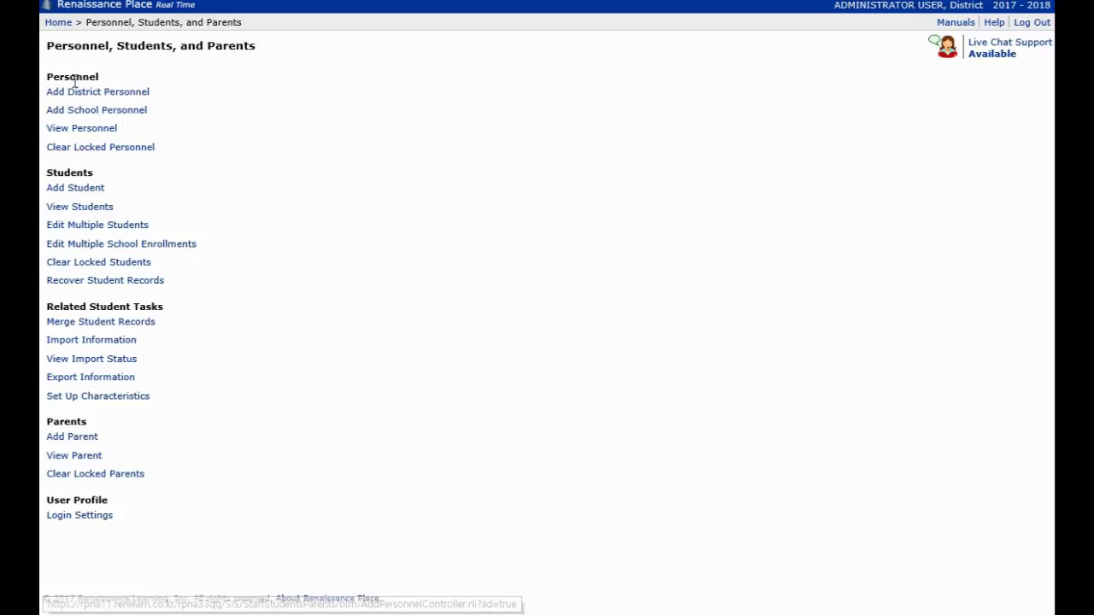
left_click_drag(48, 77, 104, 78)
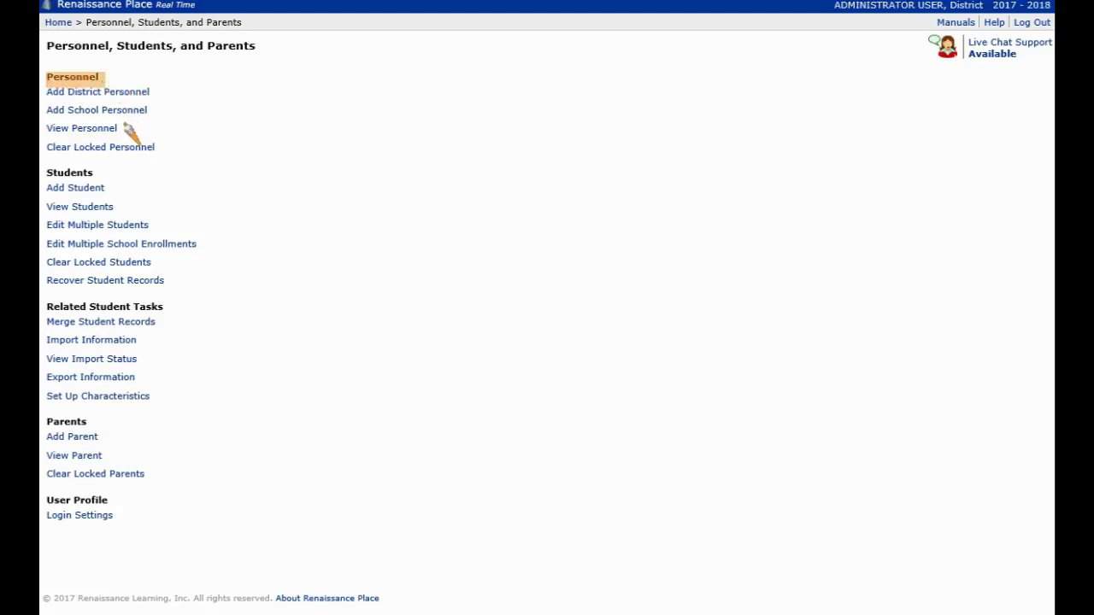
key("Escape")
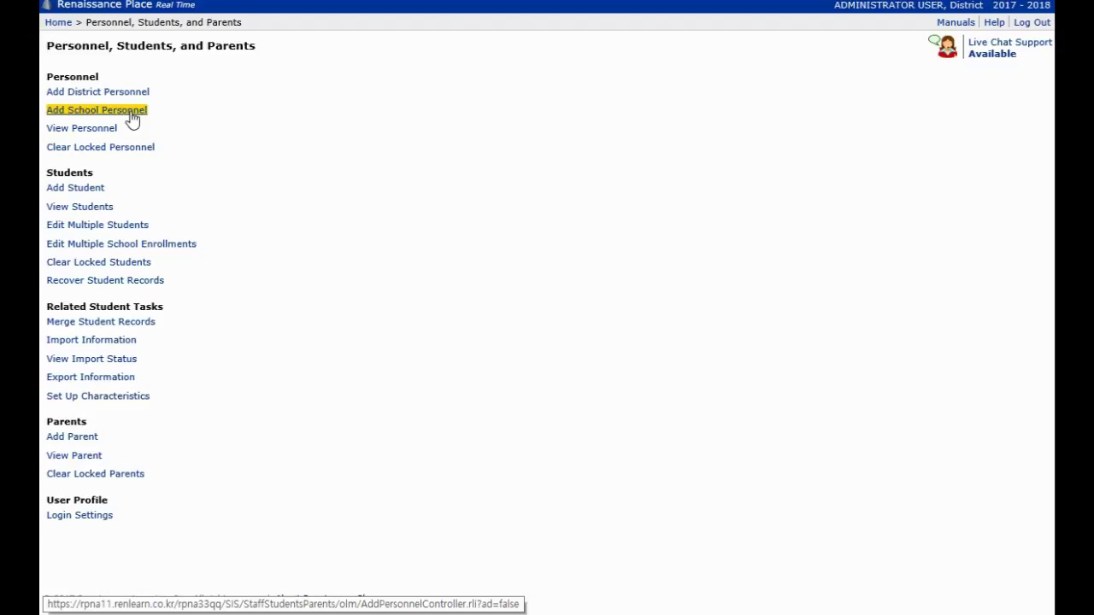
Step: Open Add School Personnel, with school renaissancetimetest and Teacher - Lead preset
left_click(133, 120)
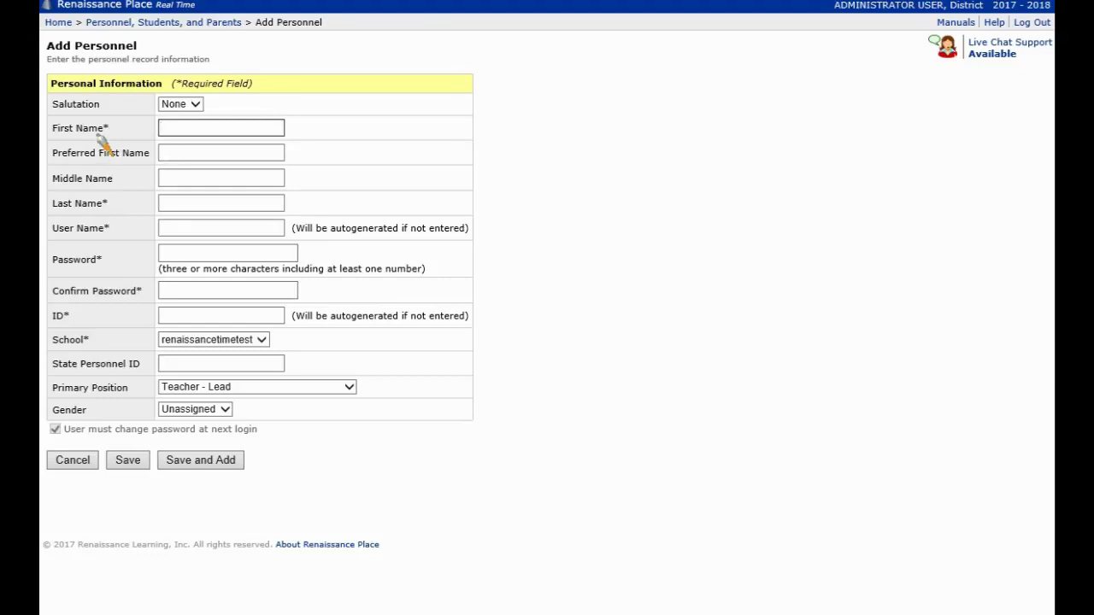
left_click_drag(101, 125, 115, 130)
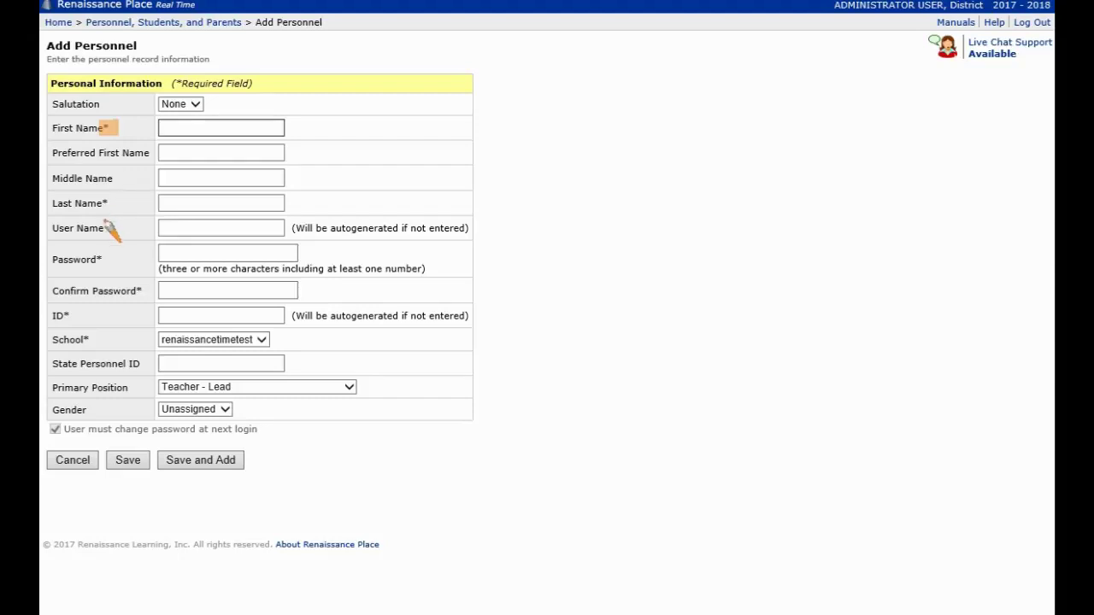
mouse_move(52, 209)
left_mouse_down()
mouse_move(76, 227)
mouse_move(110, 229)
left_mouse_up()
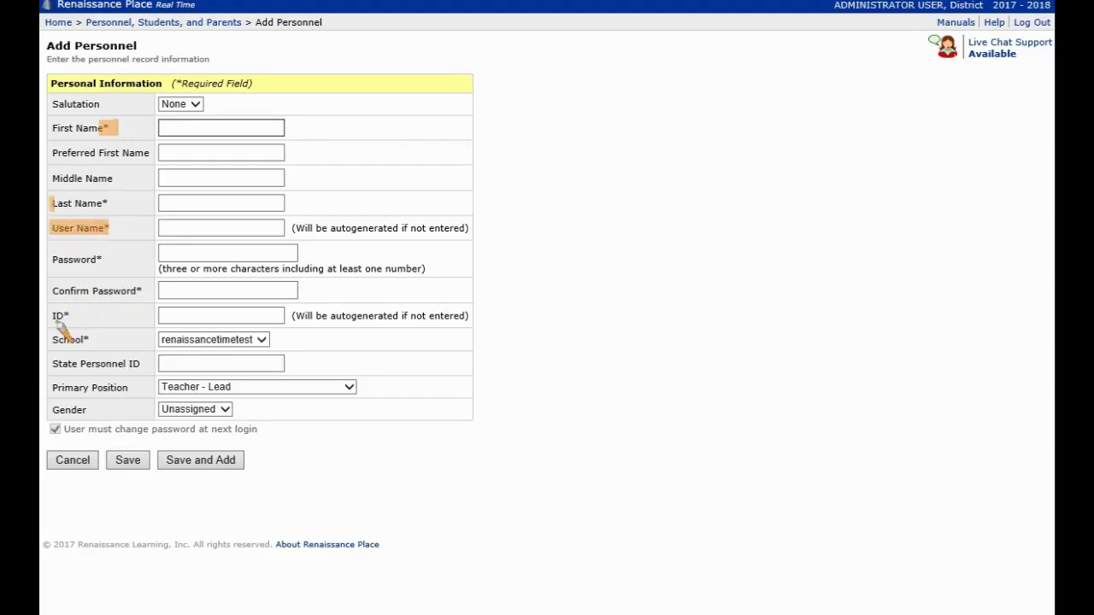
left_click_drag(50, 316, 85, 316)
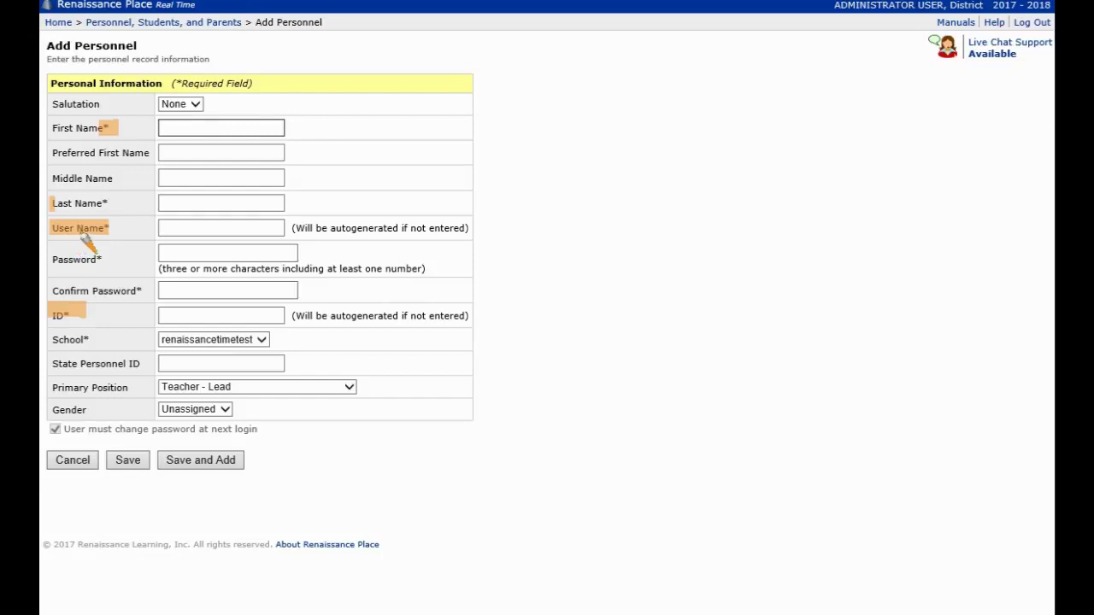
key("Escape")
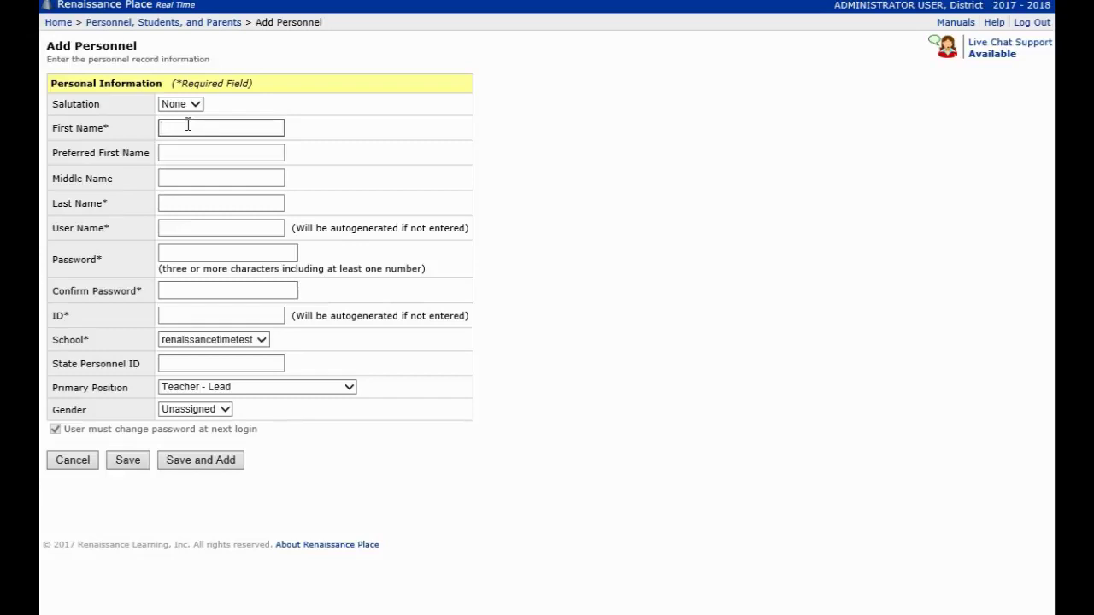
Step: Enter teacher3 test, with user name and ID teacher3 and a confirmed password
type("teacher3")
left_click(189, 202)
type("test")
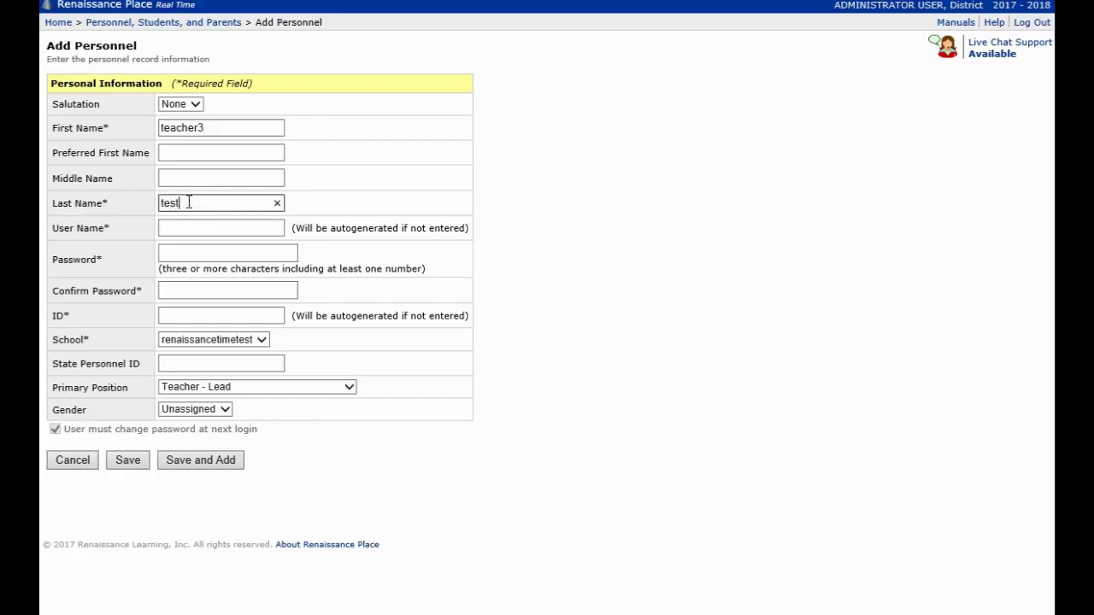
left_click(201, 228)
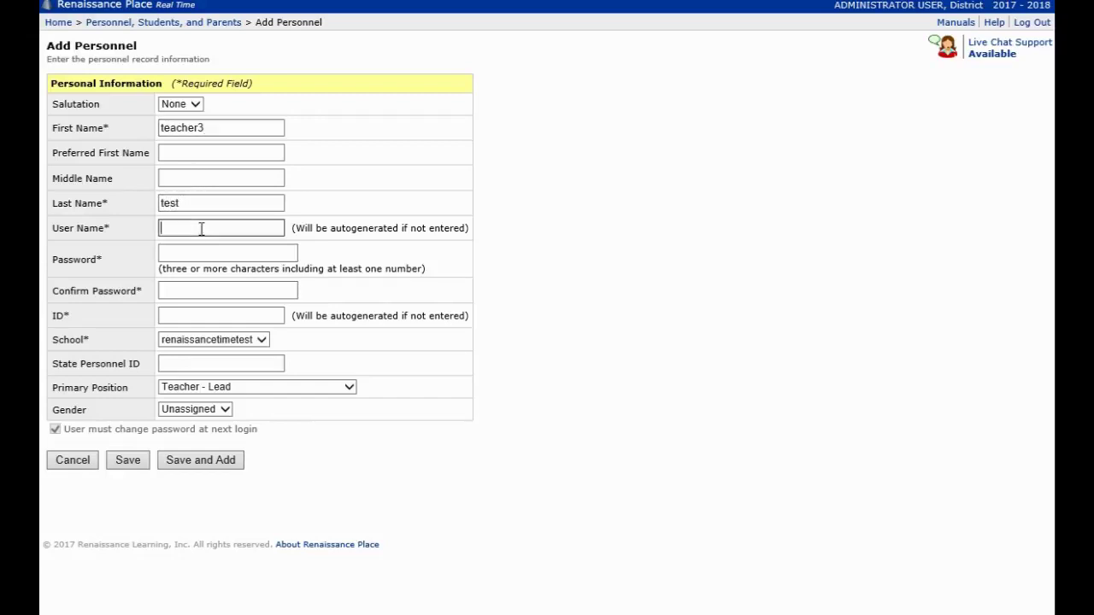
type("t")
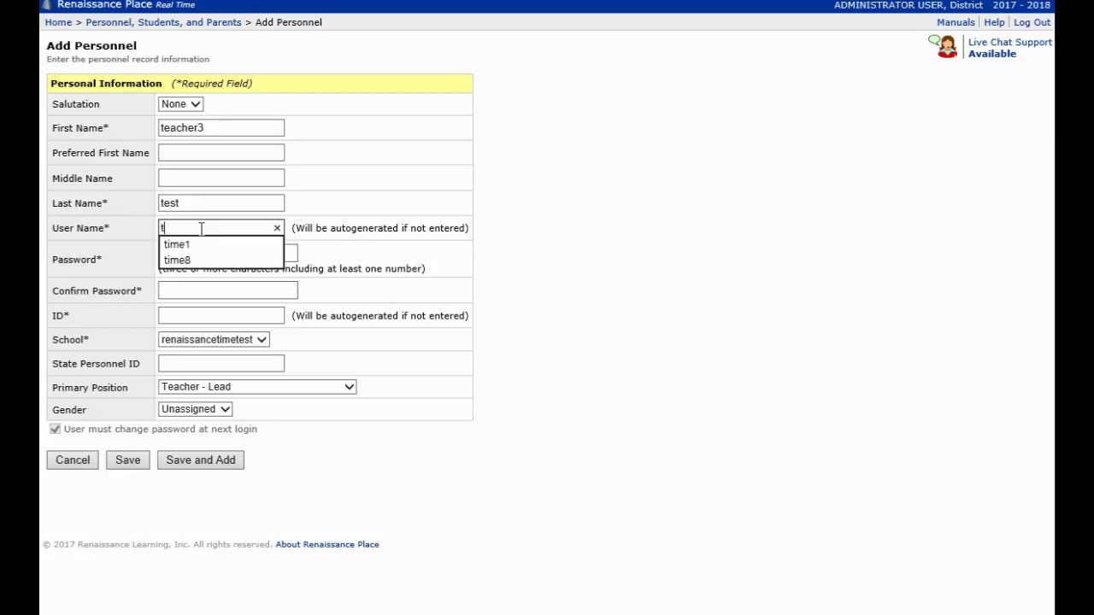
type("eacher3")
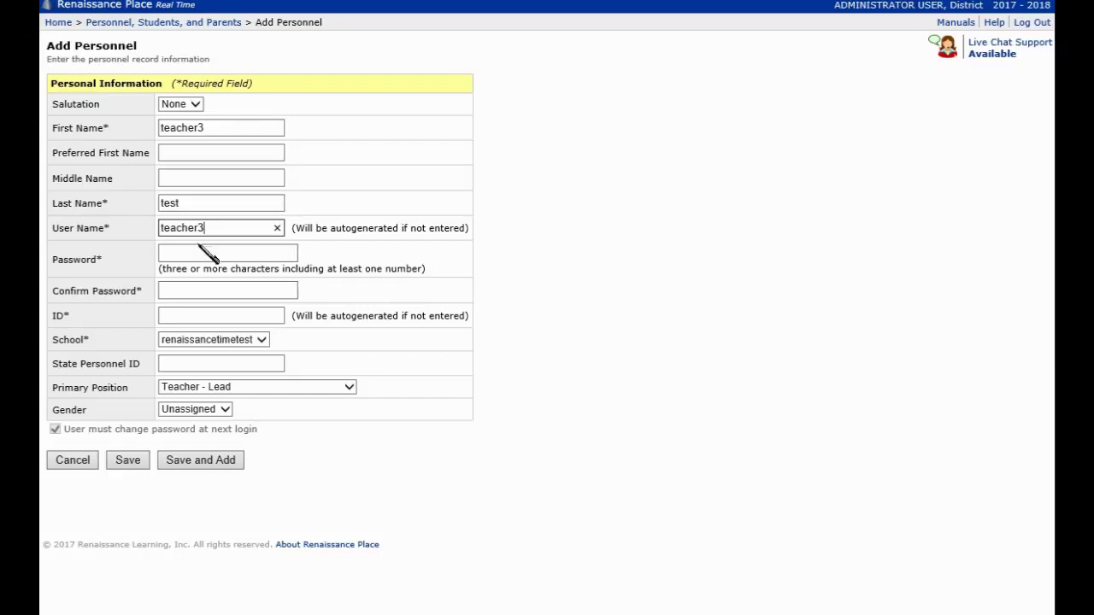
left_click(199, 253)
type("1234")
left_click(215, 291)
type("1234")
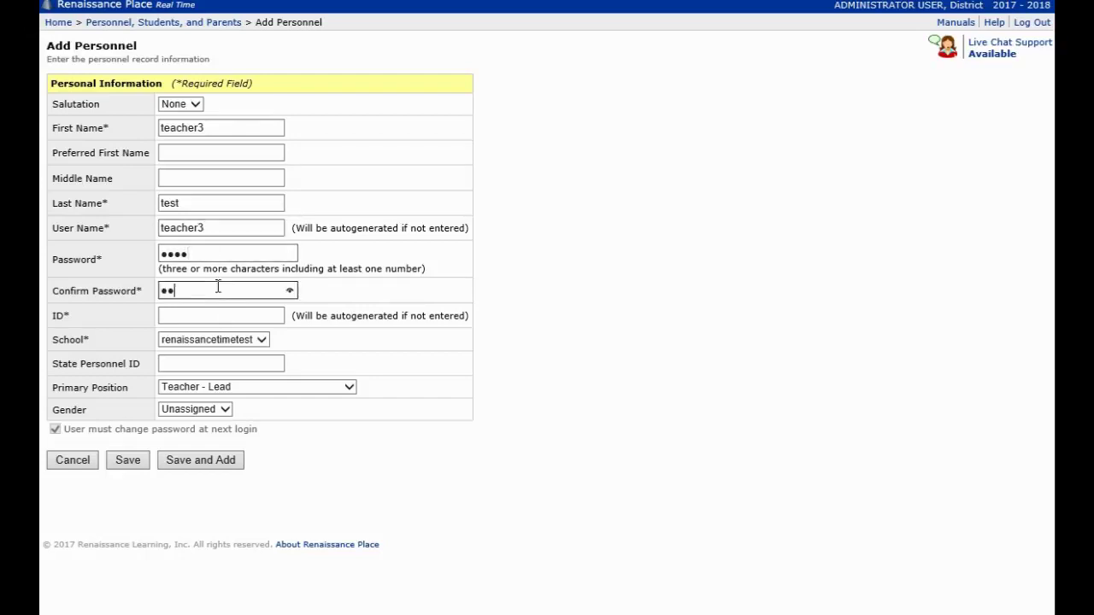
left_click(214, 314)
type("teacher3")
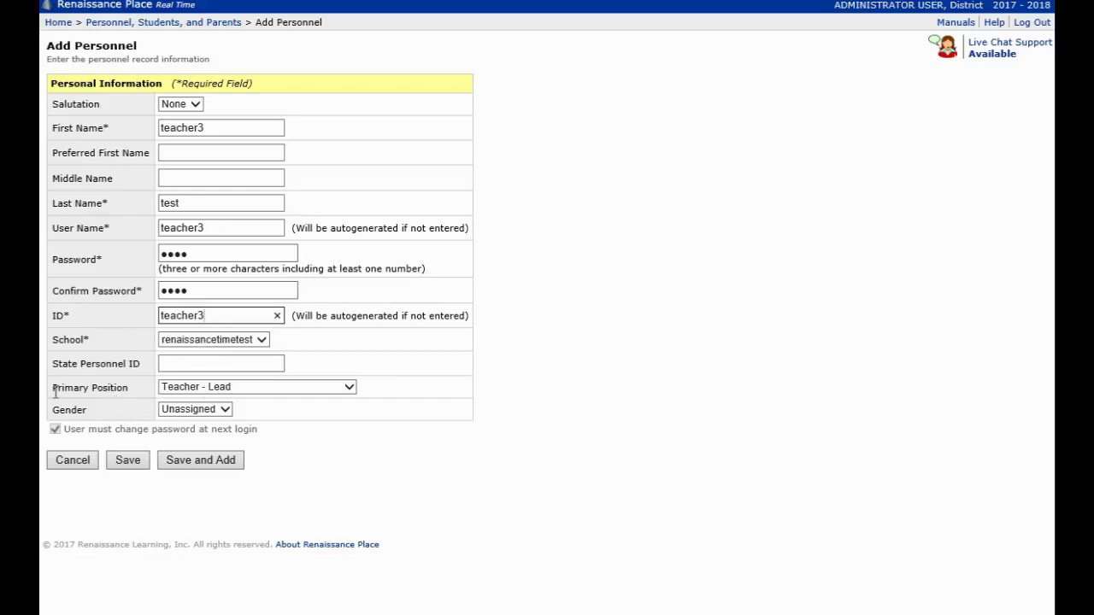
Step: Keep Teacher - Lead as primary position and save the personnel record
left_click_drag(53, 388, 133, 392)
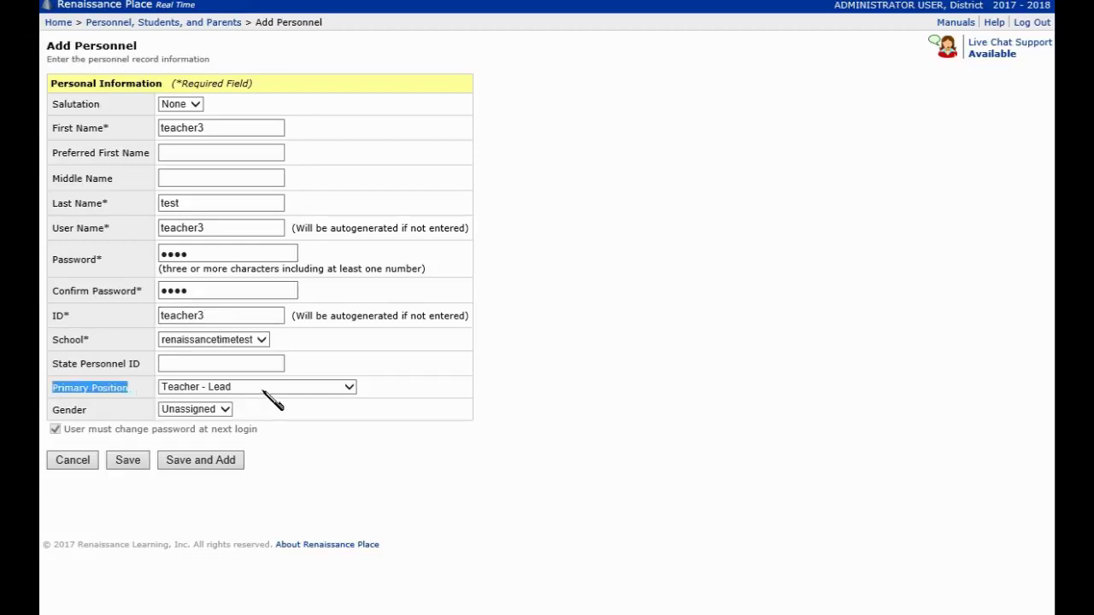
left_click(265, 394)
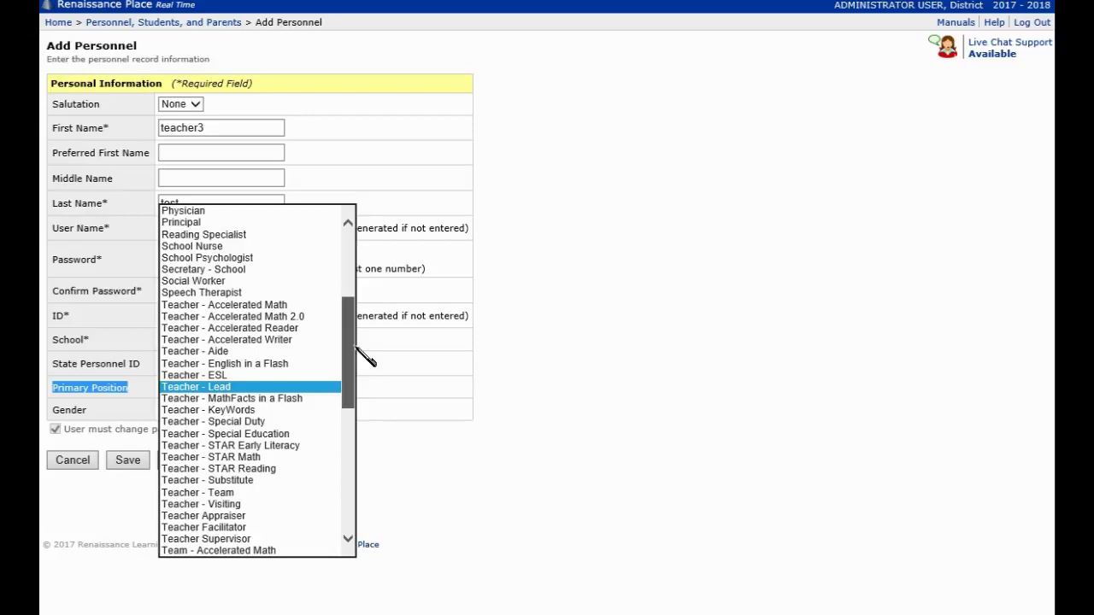
left_click(246, 390)
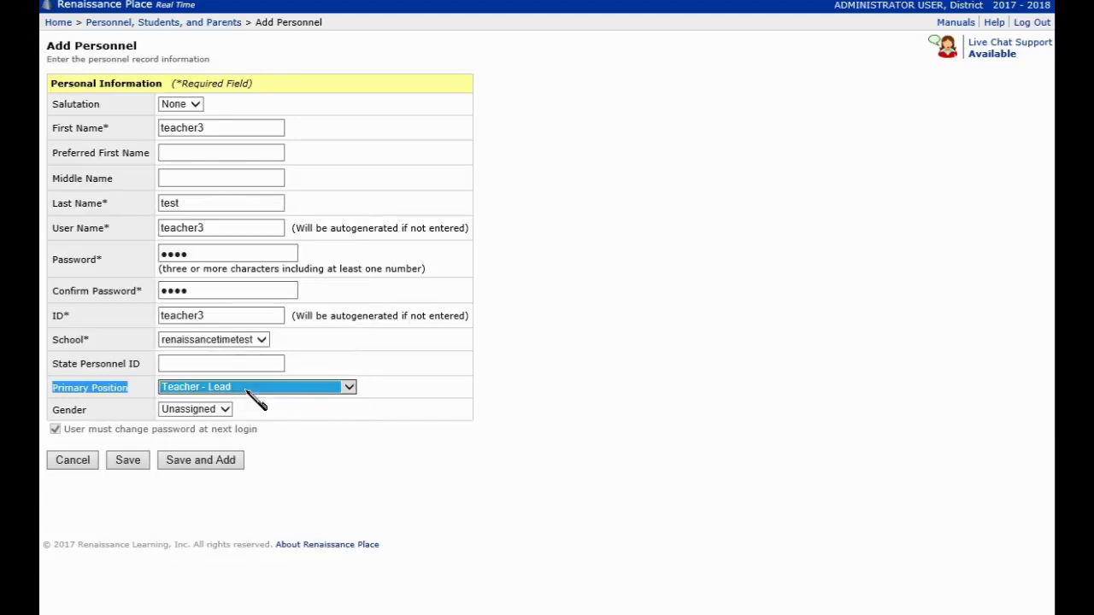
left_click(128, 460)
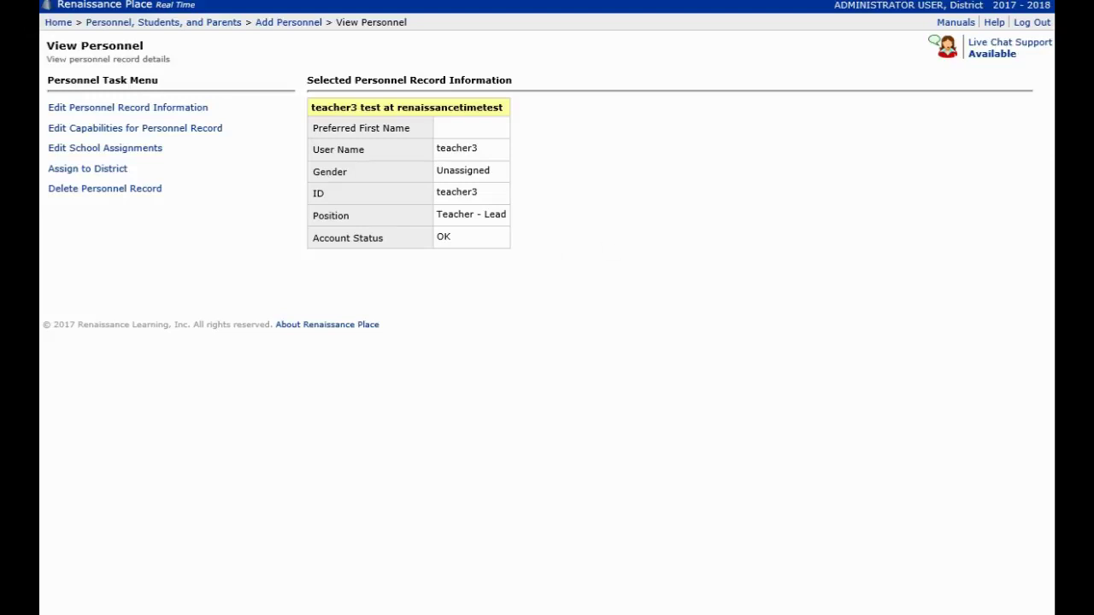
Step: Check teacher3's ID, Teacher - Lead position and OK account status, then open it for editing
mouse_move(314, 272)
left_mouse_down()
mouse_move(508, 272)
mouse_move(525, 65)
mouse_move(295, 68)
mouse_move(300, 244)
mouse_move(312, 274)
left_mouse_up()
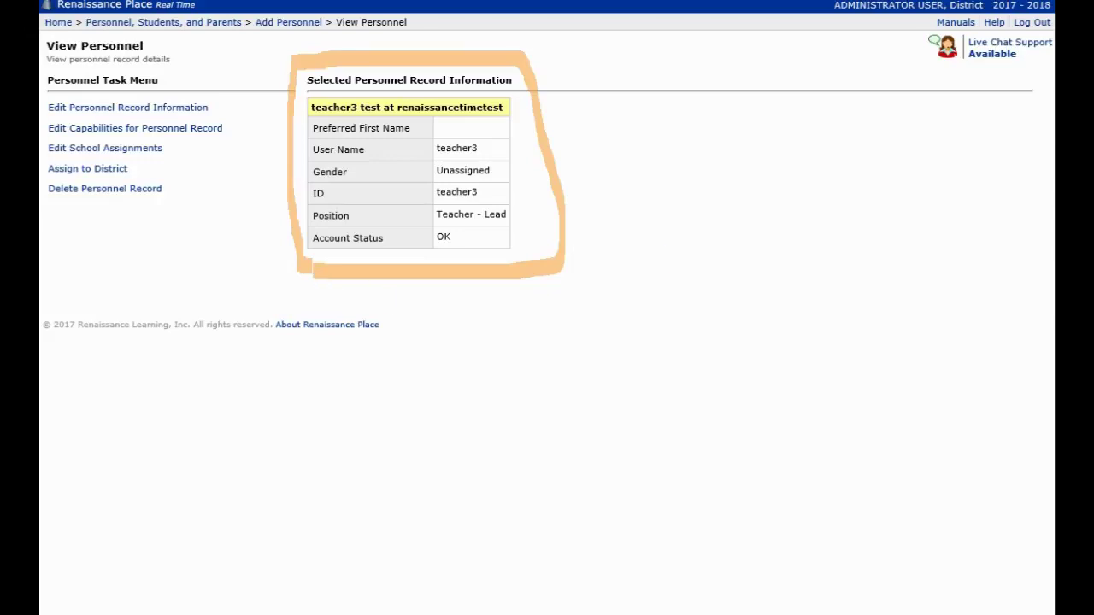
key("Escape")
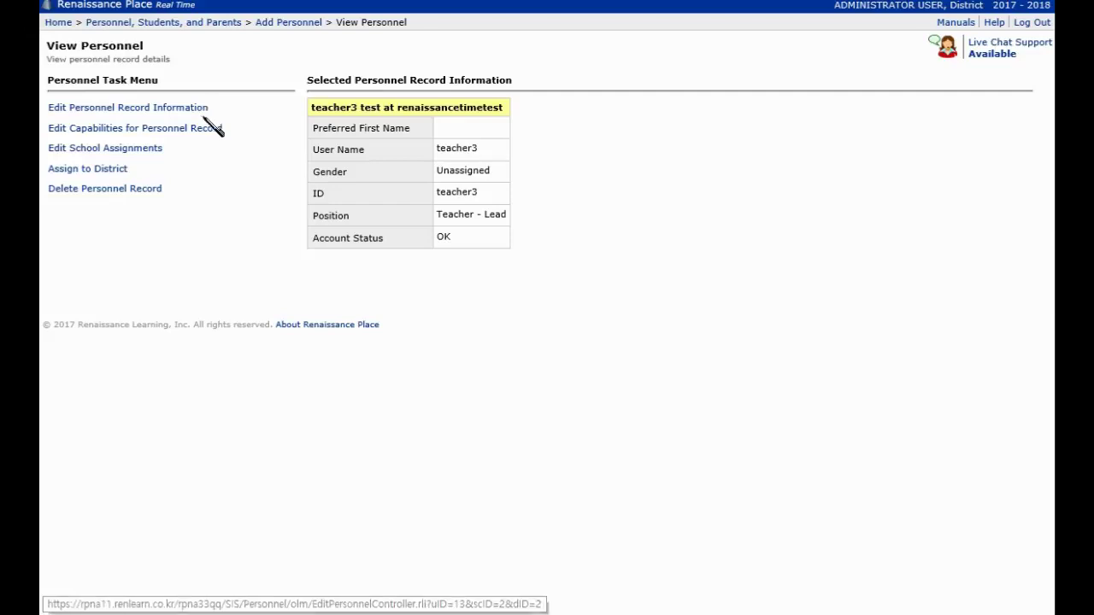
left_click(198, 111)
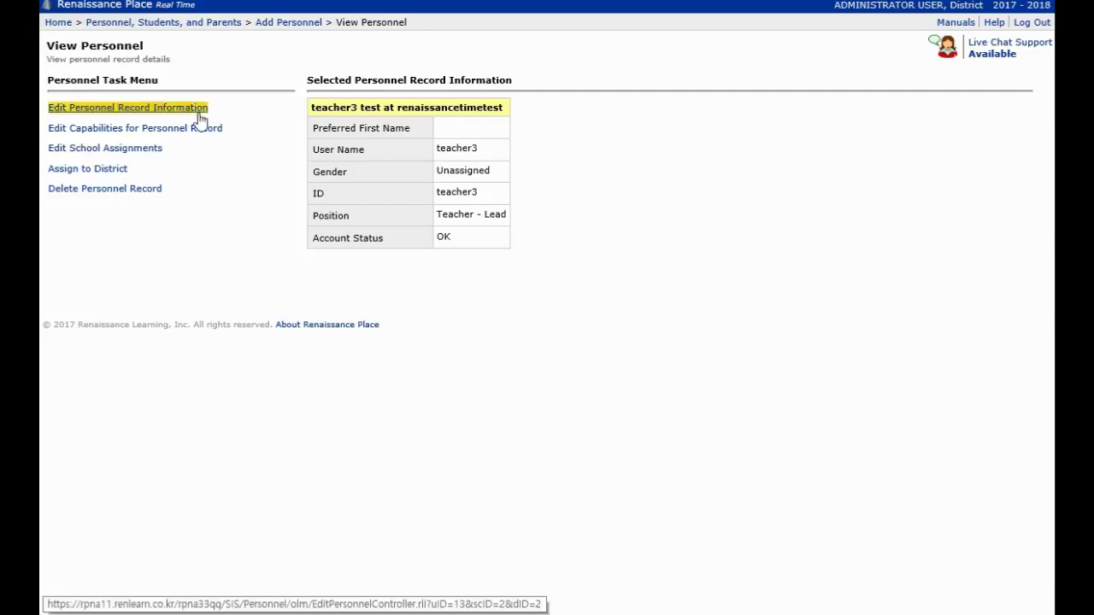